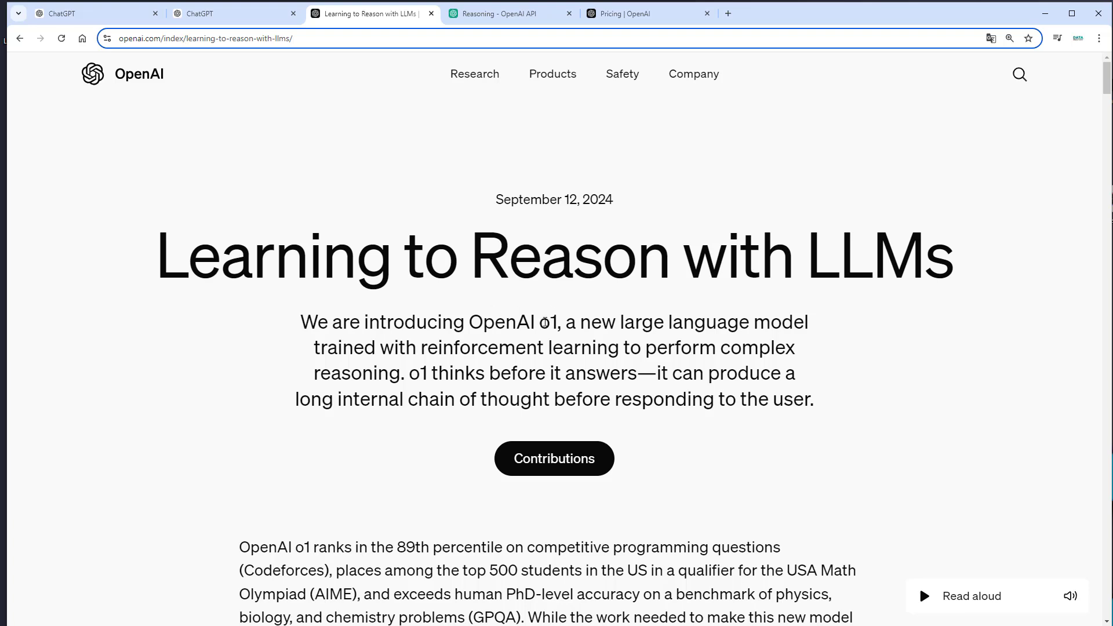
Highlight the article's phrases introducing o1 and its long internal chain of thought
drag(545, 323, 400, 385)
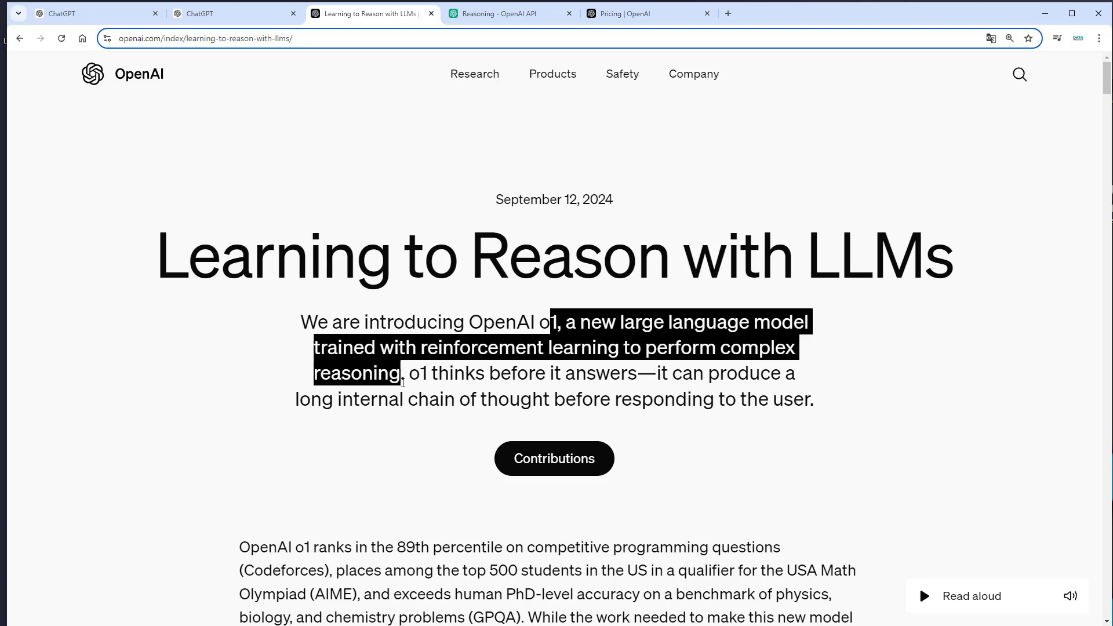
click(456, 374)
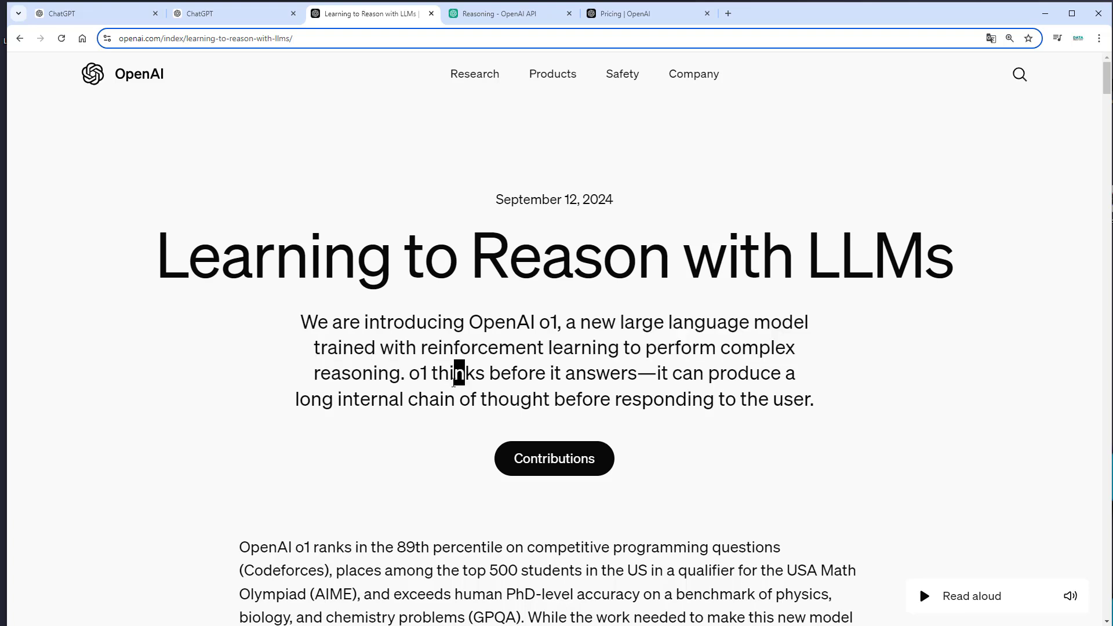
drag(409, 373, 637, 374)
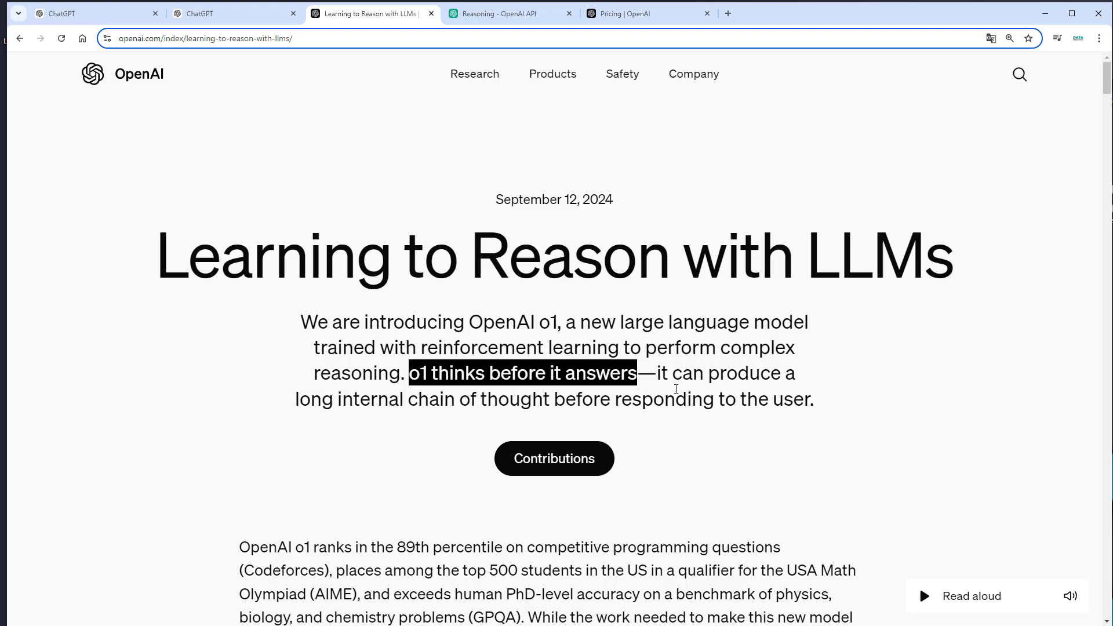
drag(296, 398, 831, 404)
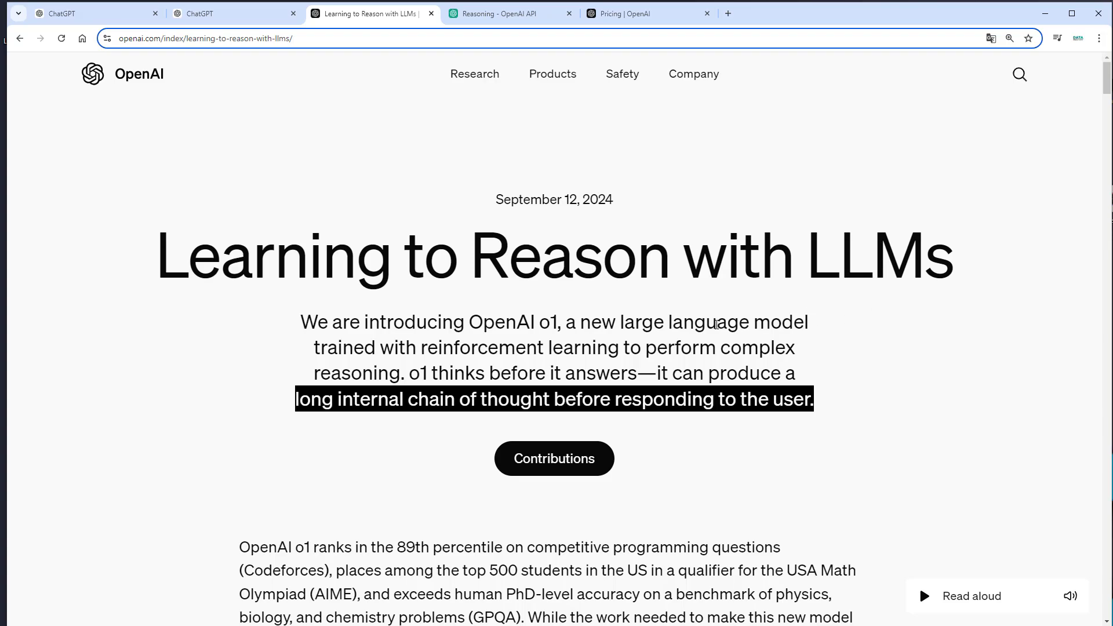
Copy the link to the Reasoning guide's 'How reasoning works' section
click(514, 13)
scroll(634, 200, down, 15)
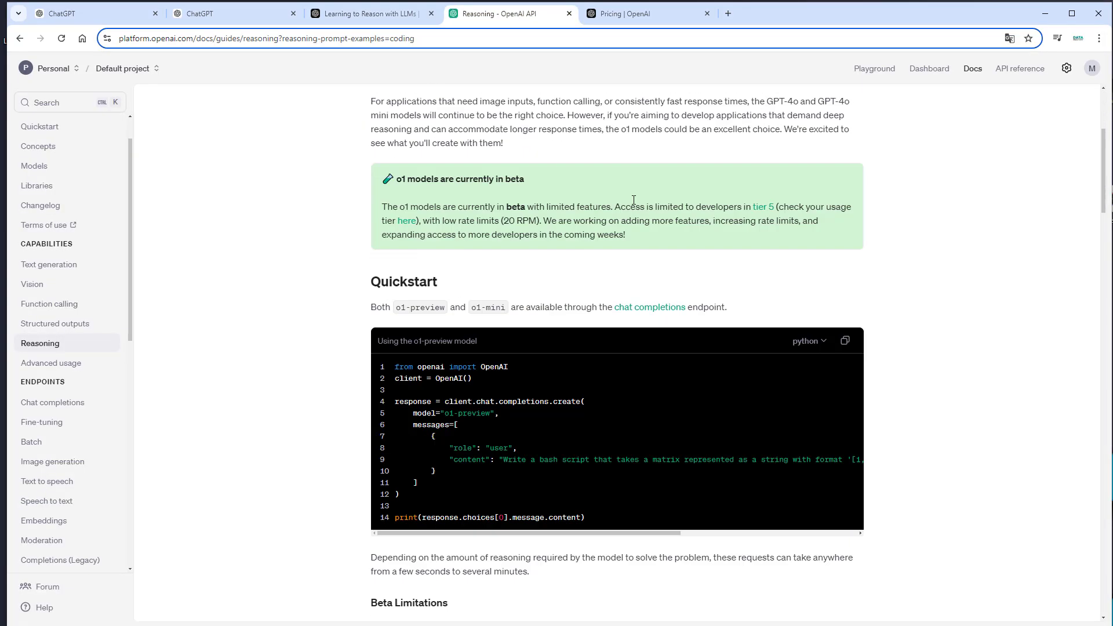
scroll(634, 200, up, 1)
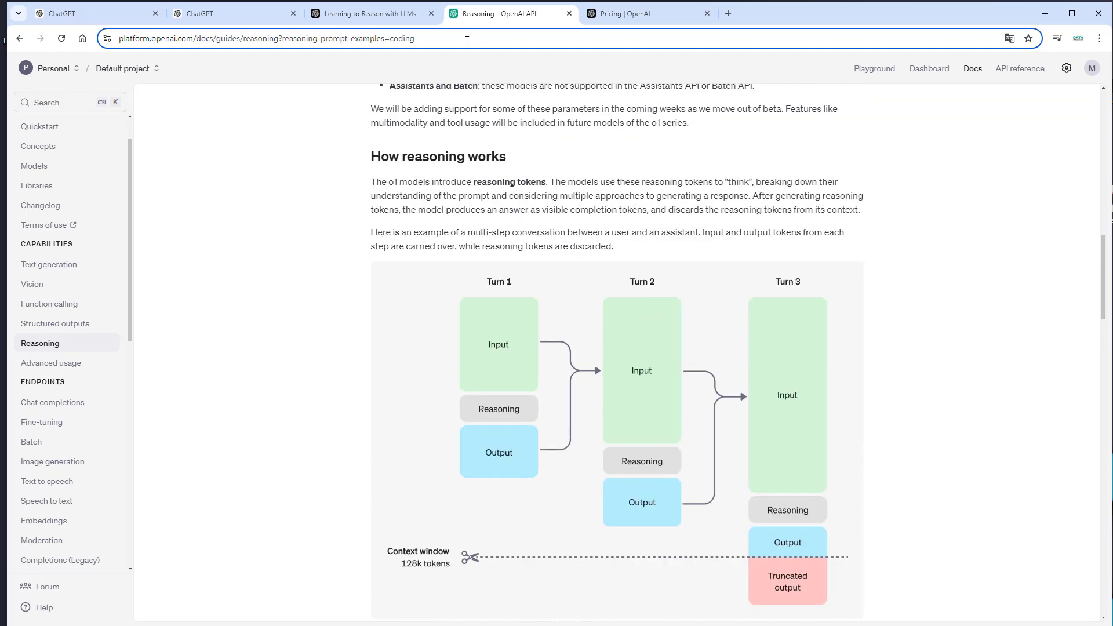
click(492, 162)
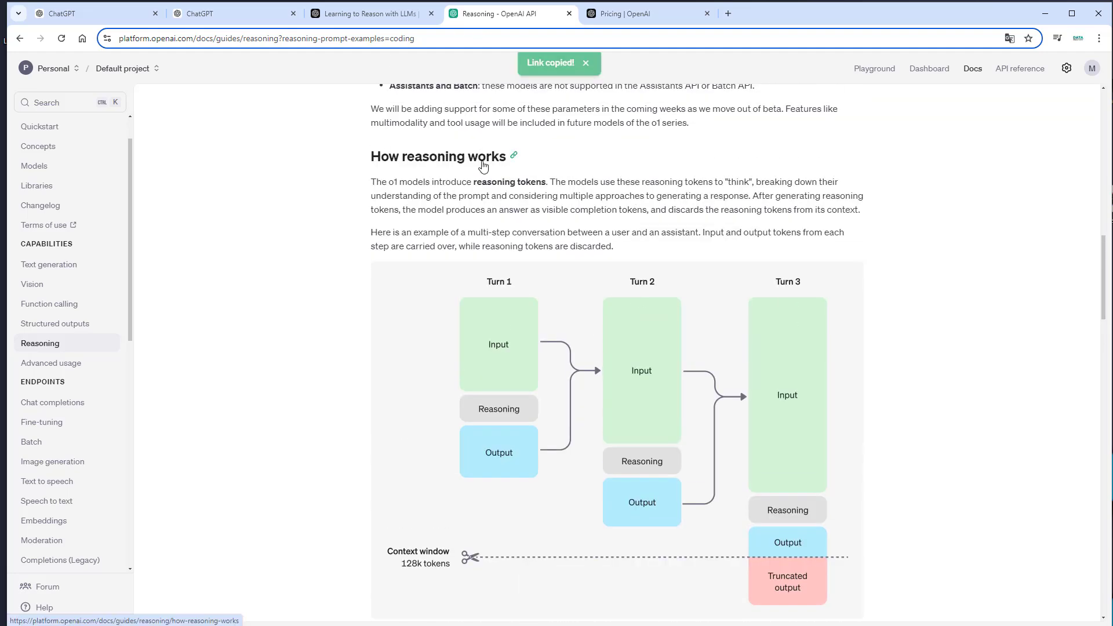
Highlight the passages explaining reasoning tokens and visible completion tokens
drag(371, 181, 543, 182)
click(430, 179)
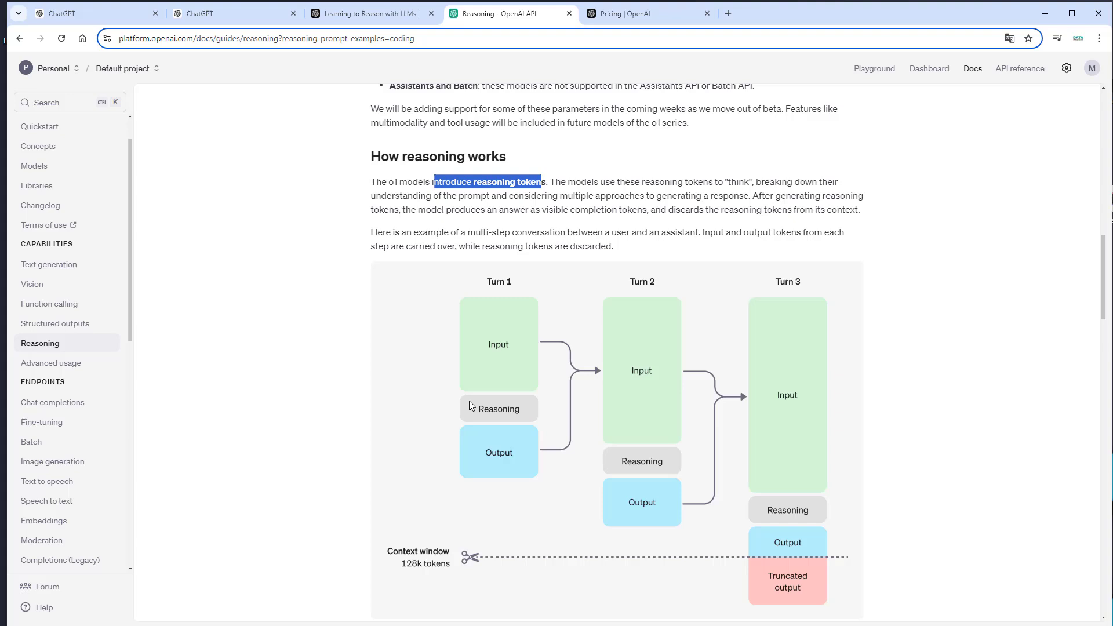
drag(568, 181, 859, 219)
click(541, 197)
click(725, 197)
double_click(658, 210)
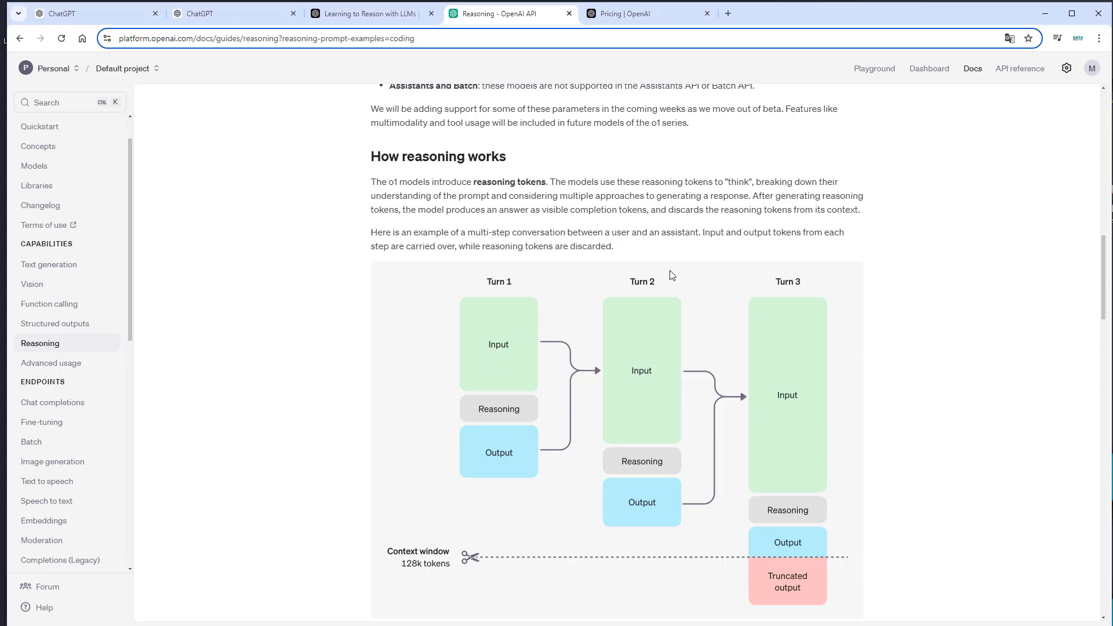
Go back to 'Learning to Reason with LLMs' and scroll through the evals charts to Coding
click(392, 15)
scroll(581, 208, down, 15)
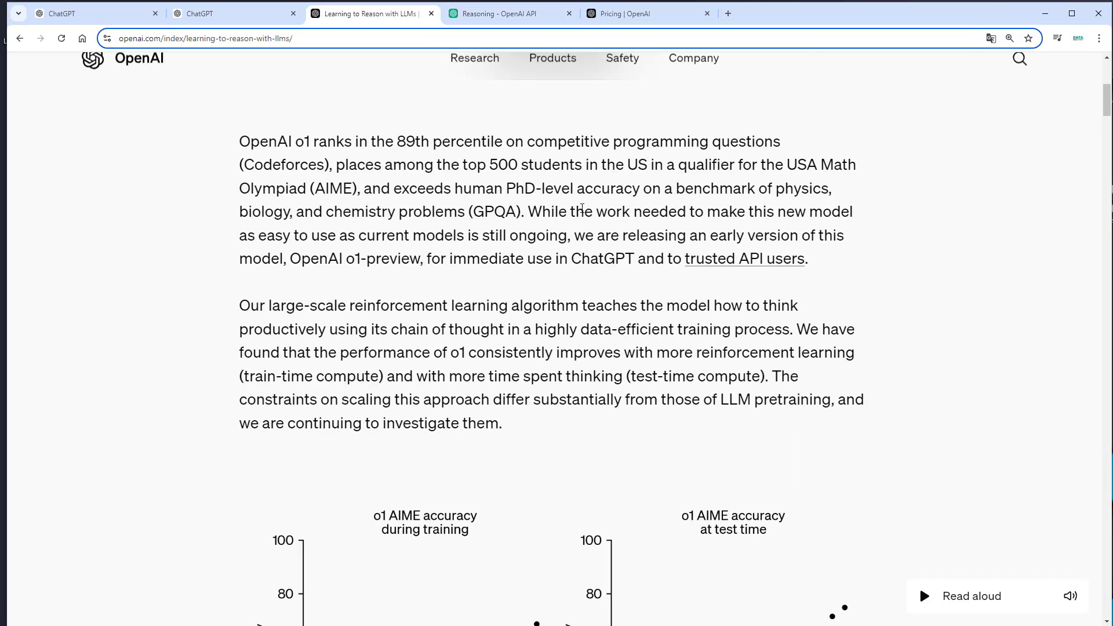
scroll(581, 209, down, 6)
scroll(581, 208, up, 1)
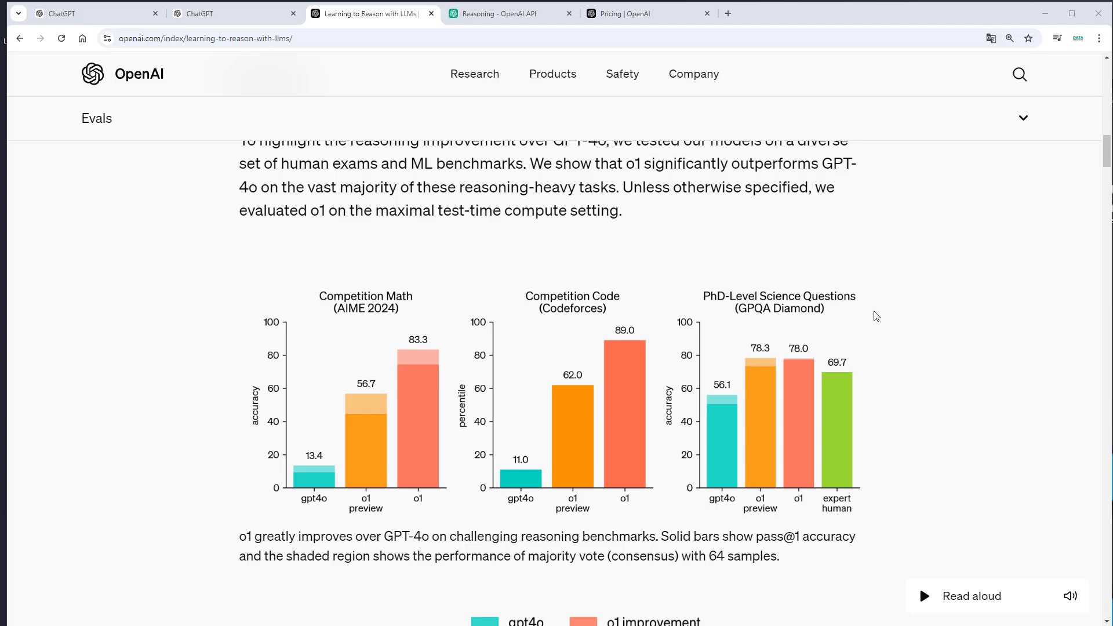
scroll(968, 238, down, 8)
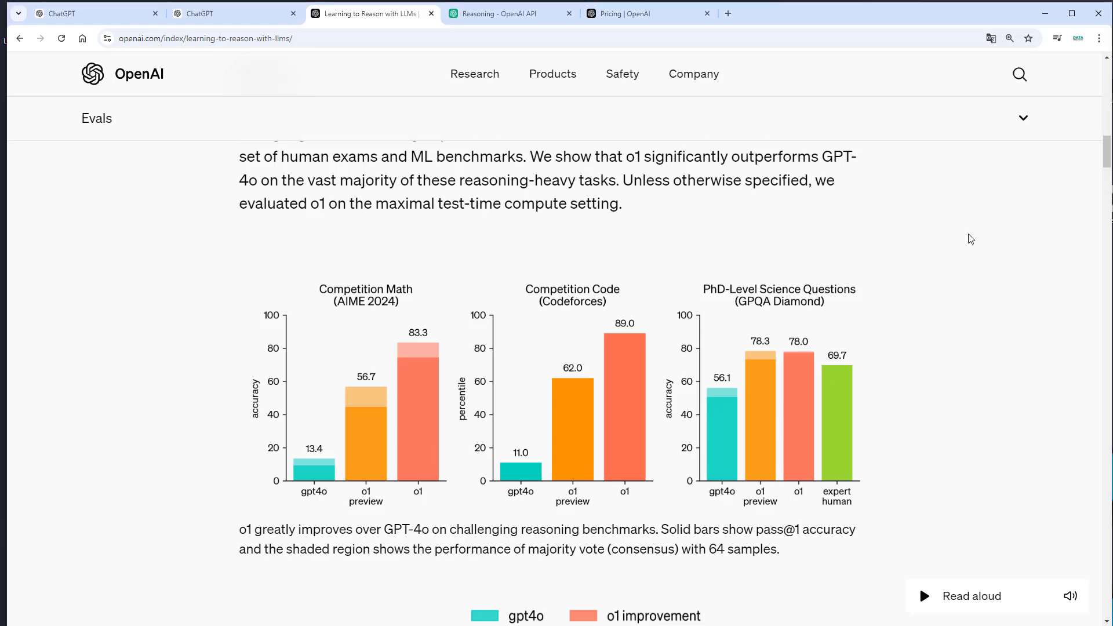
scroll(971, 238, up, 1)
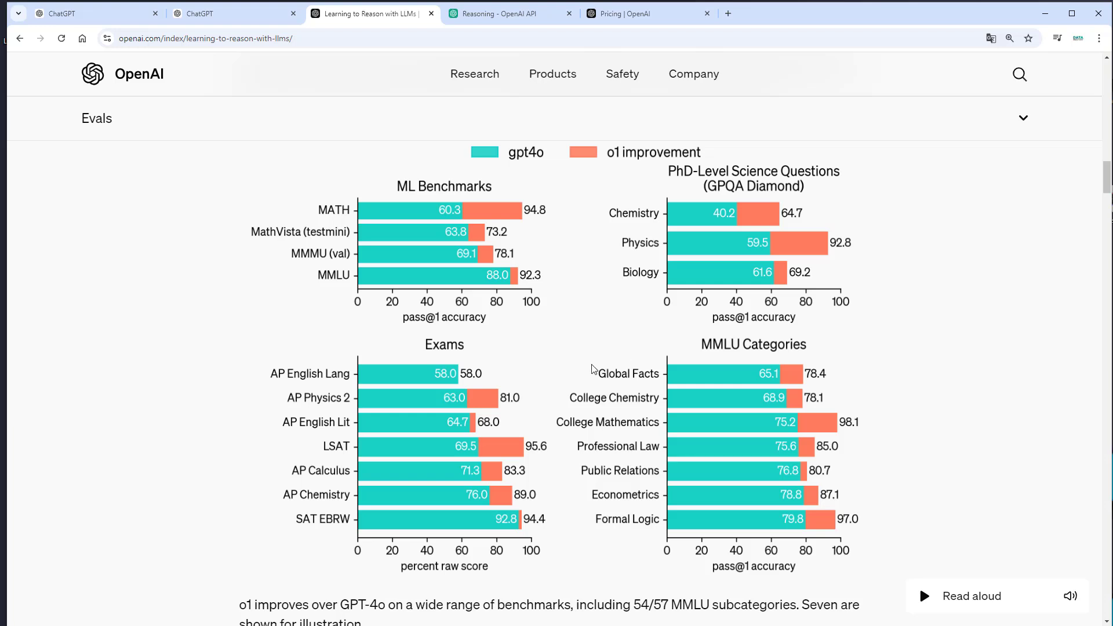
scroll(592, 368, down, 20)
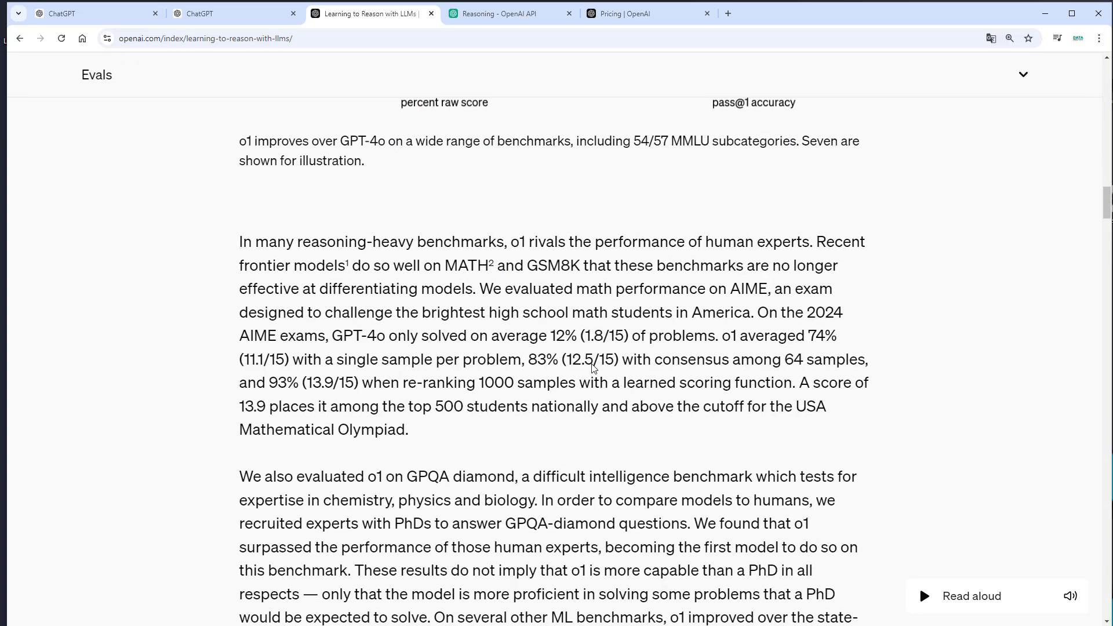
Scroll to the Codeforces chart and highlight o1-ioi's 1807 Elo and better-than-93% result
scroll(592, 369, down, 15)
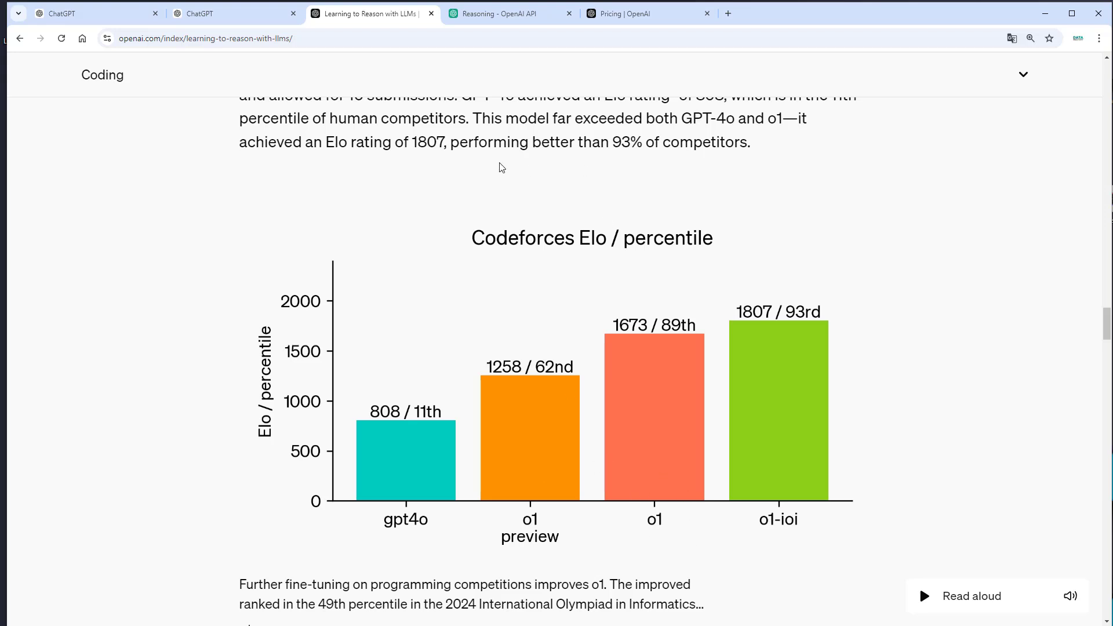
drag(483, 113, 779, 120)
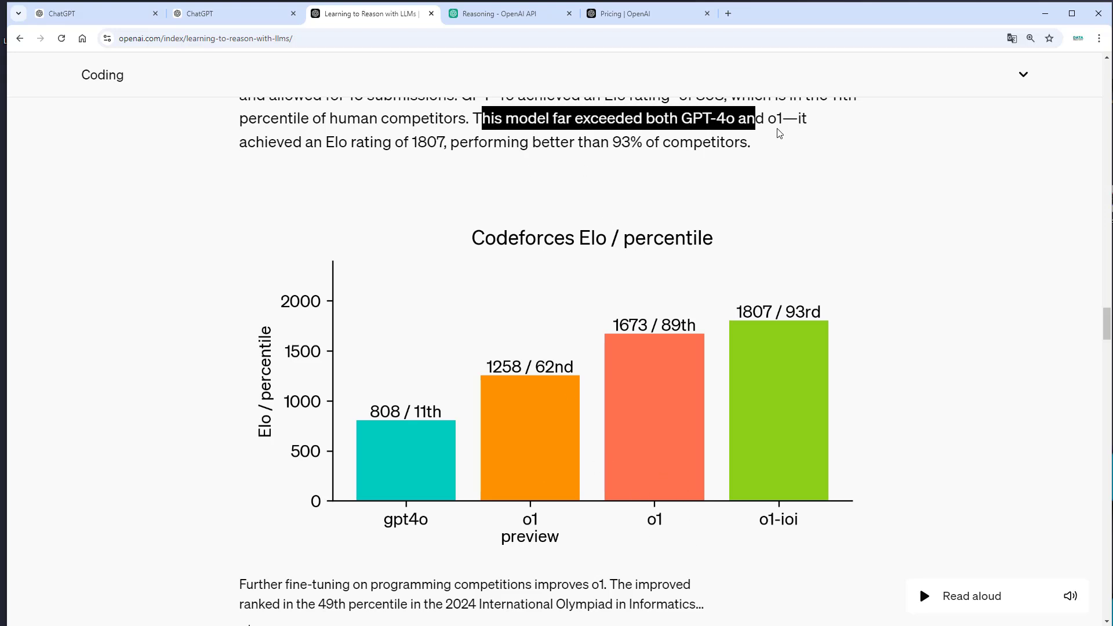
click(782, 117)
drag(305, 142, 489, 144)
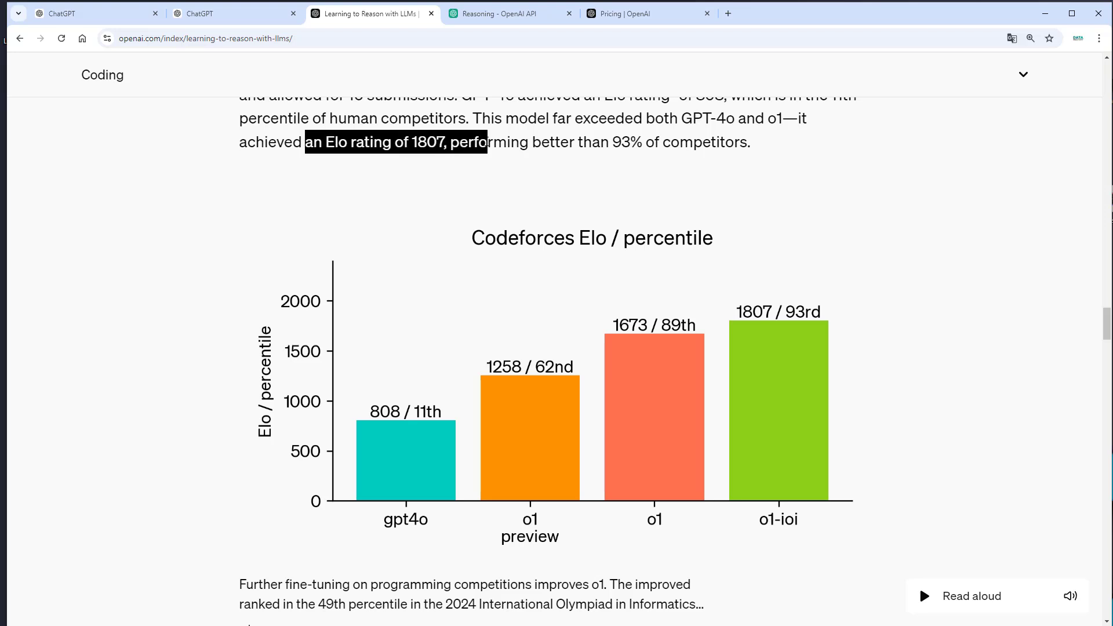
click(414, 146)
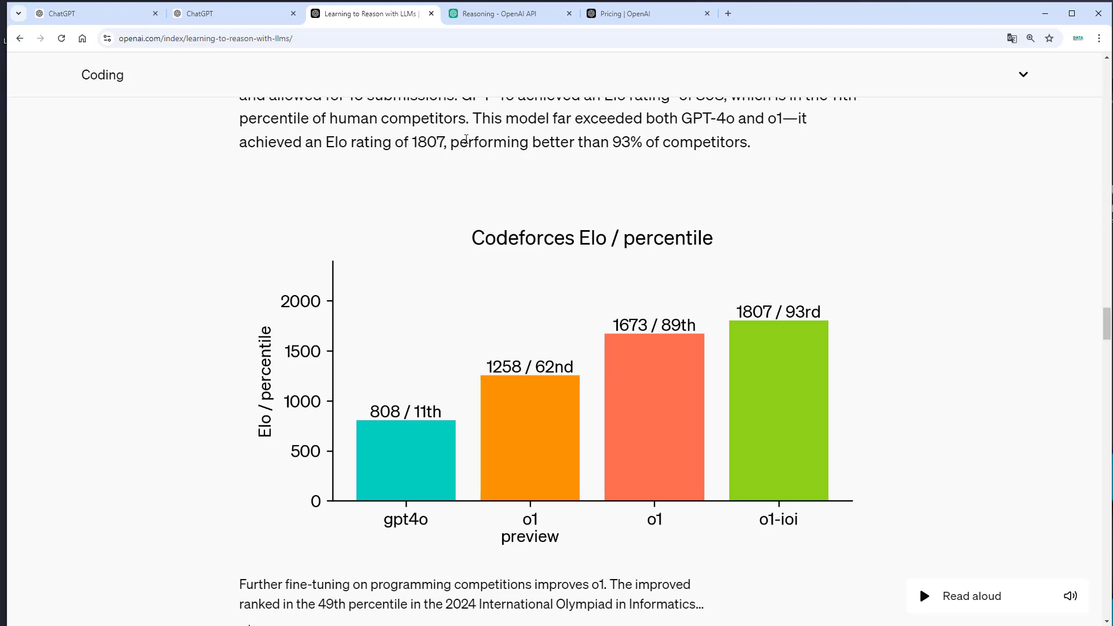
drag(451, 143, 696, 143)
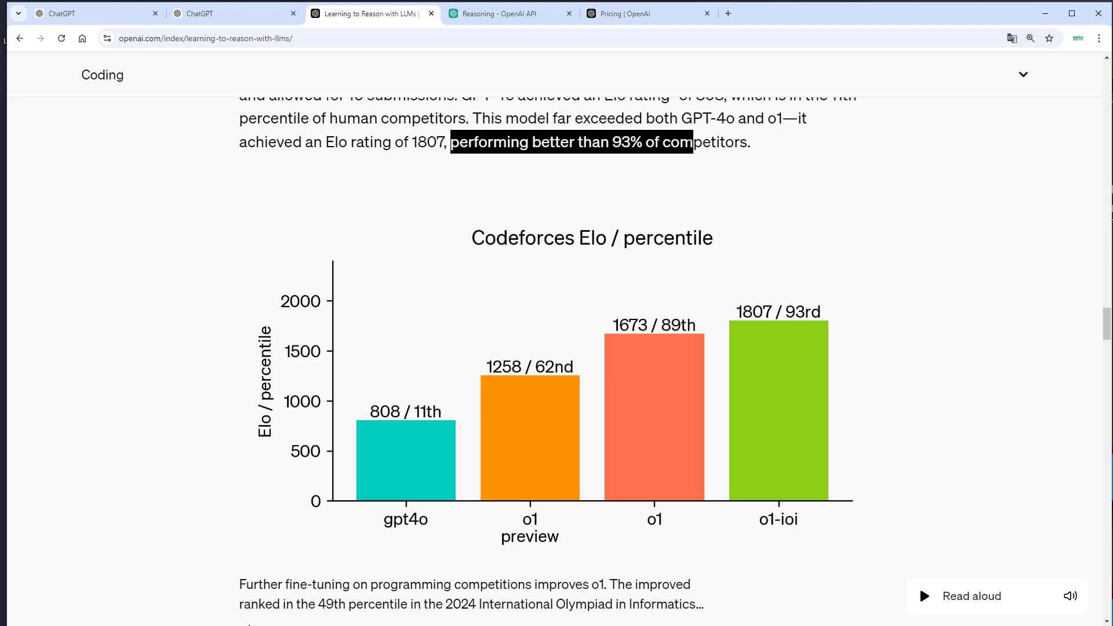
click(636, 143)
drag(616, 142, 656, 142)
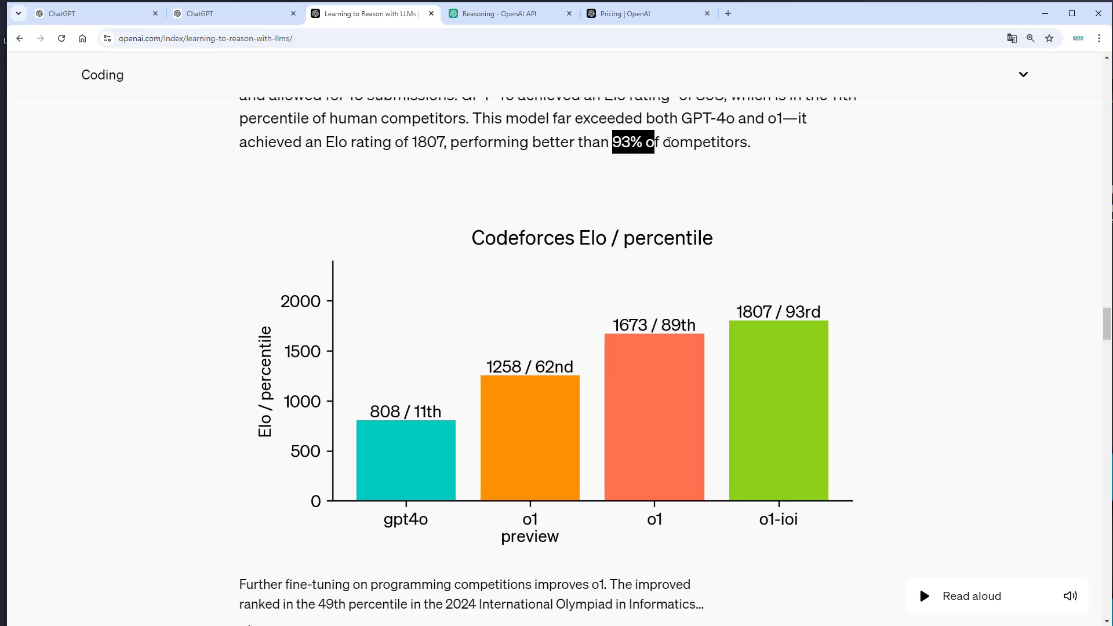
double_click(672, 142)
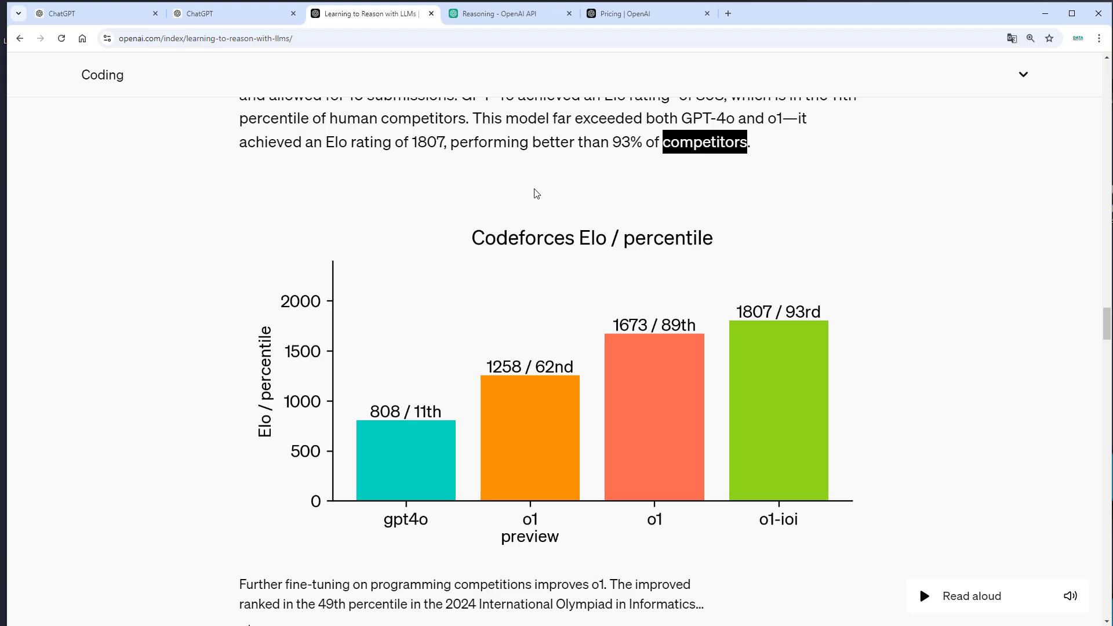
scroll(743, 186, down, 2)
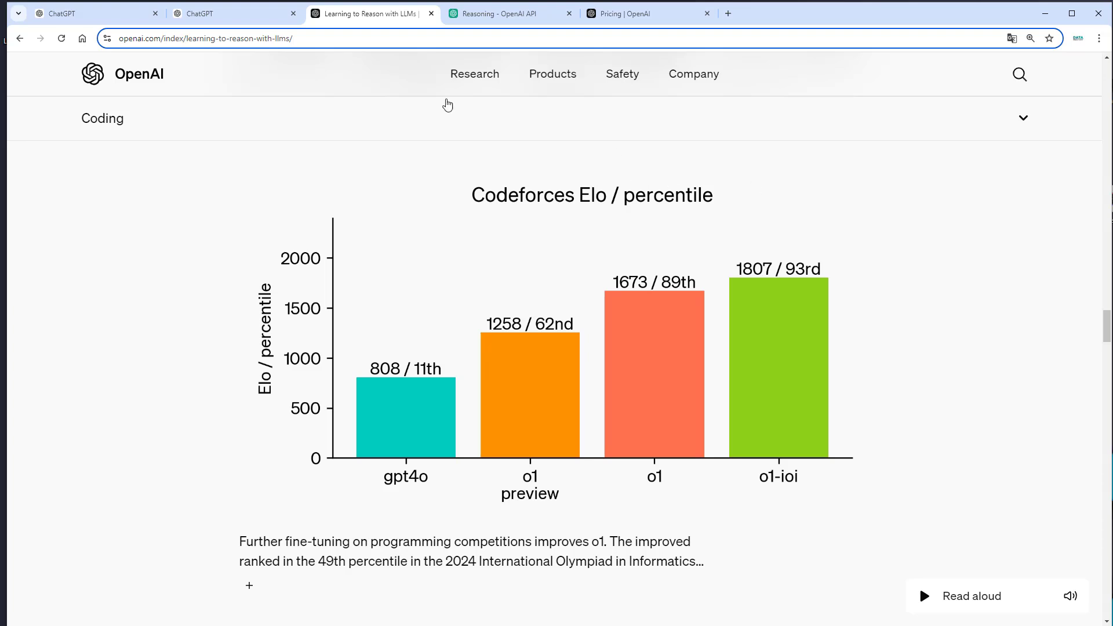
Check the o1-preview and GPT-4o chats, then confirm GPT-4o as the new chat's model
click(240, 16)
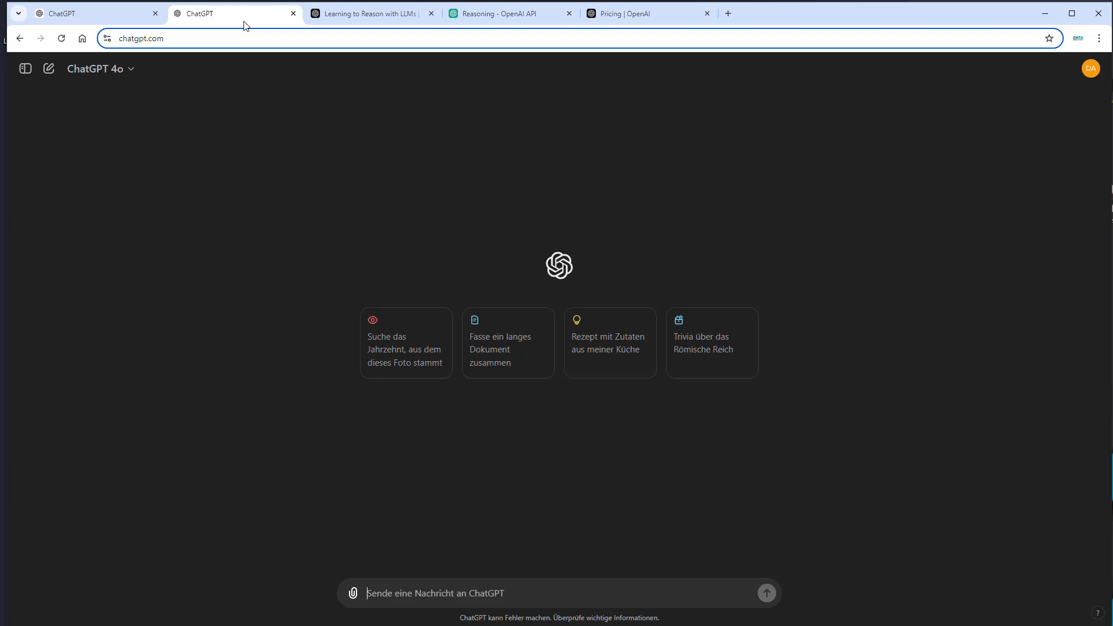
click(93, 15)
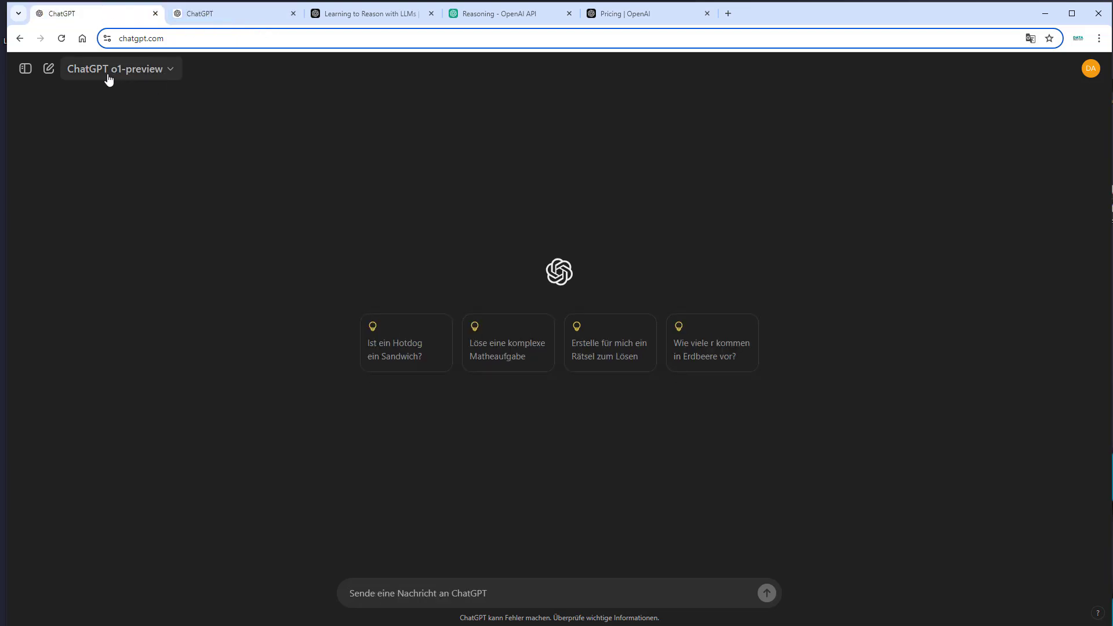
click(200, 18)
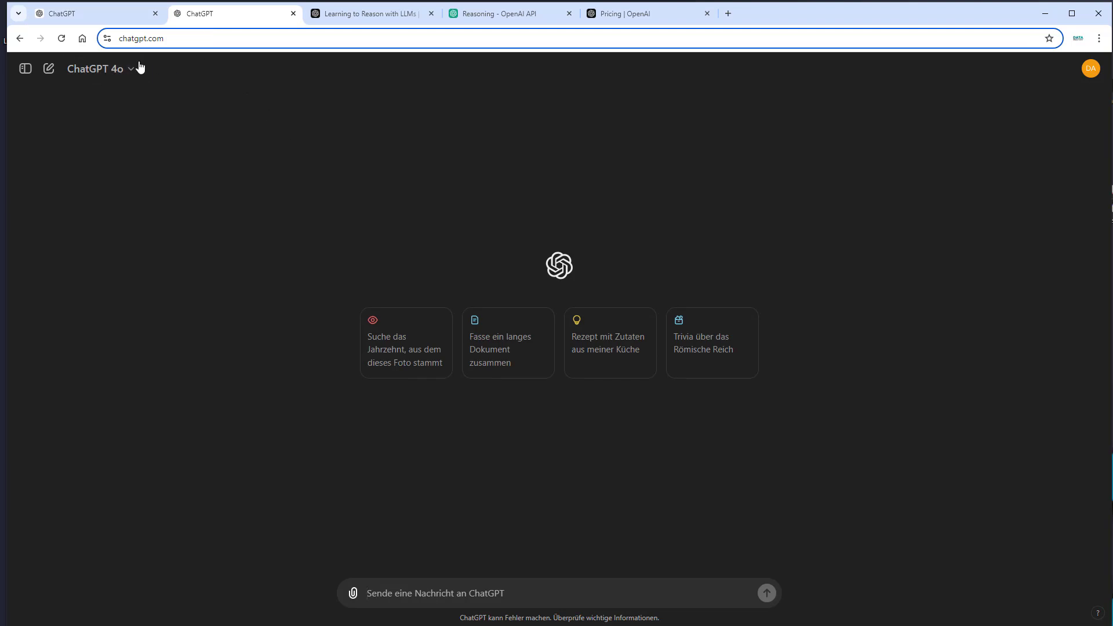
click(112, 70)
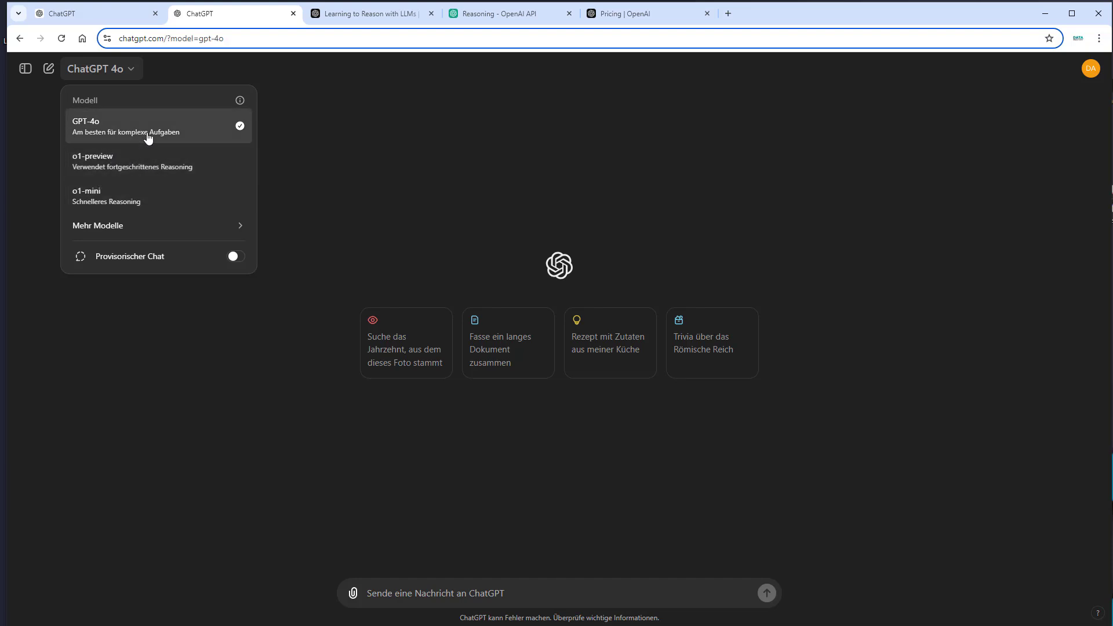
click(113, 132)
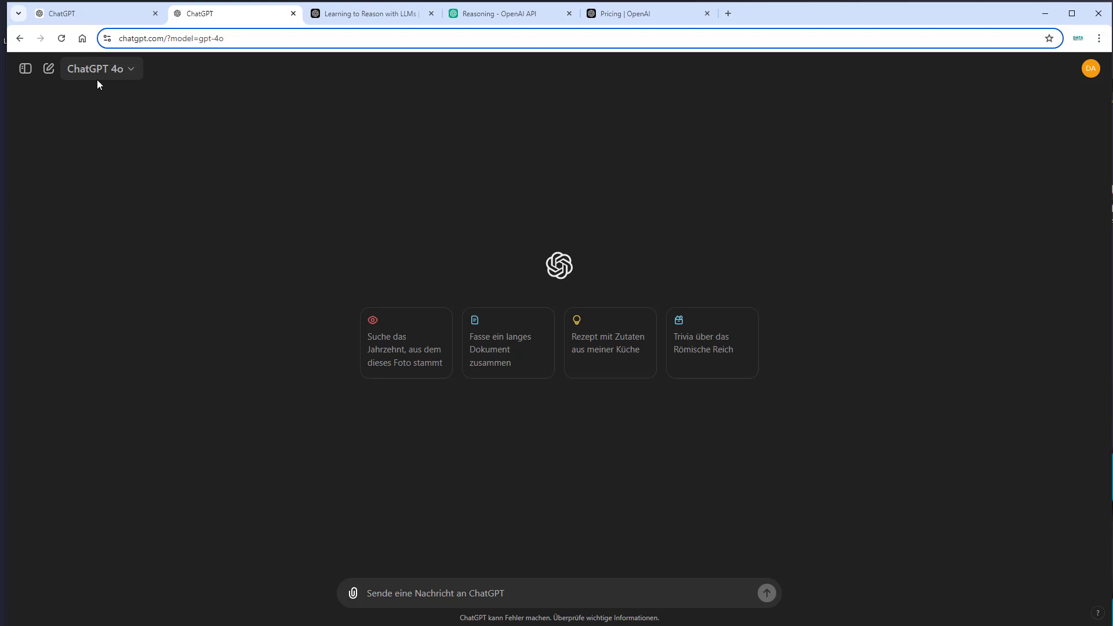
Paste the barking-dog Python class prompt into GPT-4o and send it
text(create a class in python. a dog that is barking. After barking three times he has to drink, before being able to bark again.)
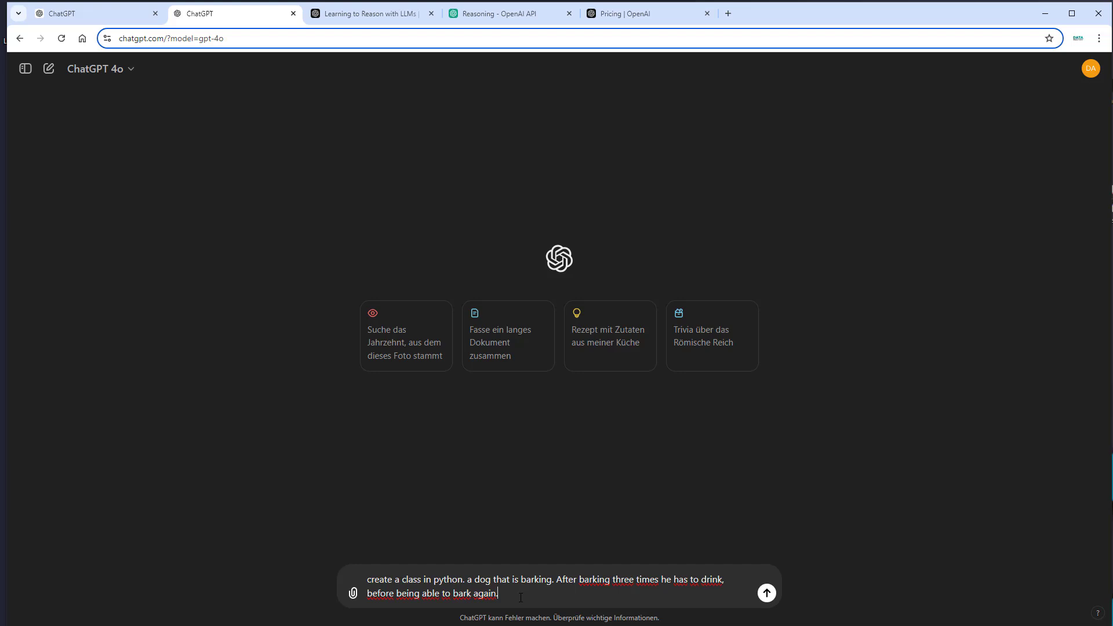
key(Return)
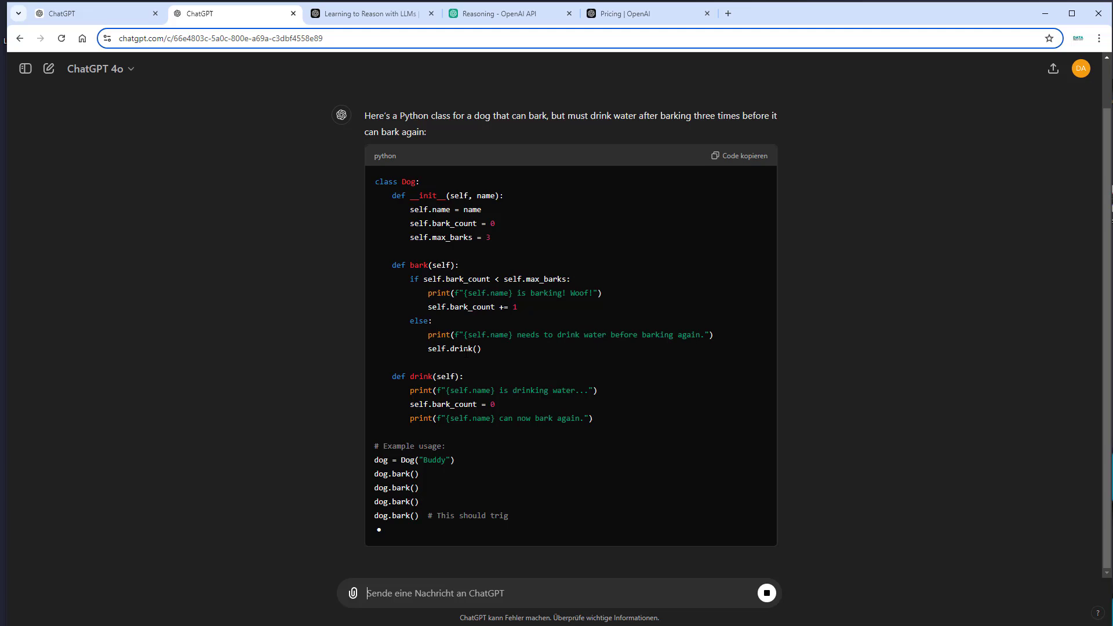
scroll(462, 363, up, 2)
Copy GPT-4o's Dog class into Online Python, run it, and return to the chat
click(744, 210)
click(807, 12)
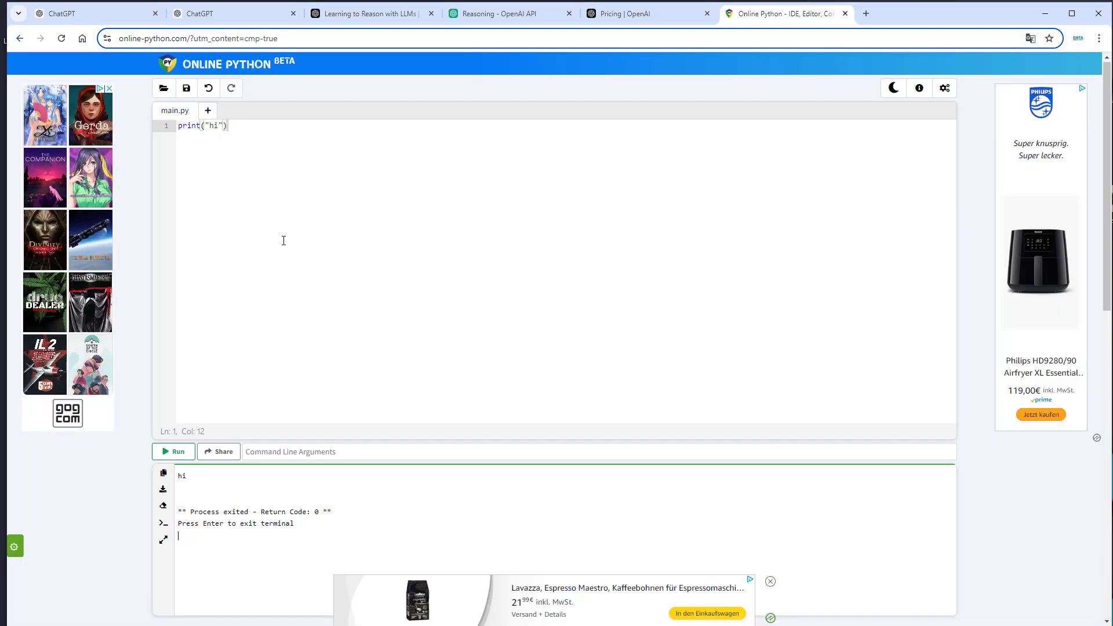
key(ctrl+a)
text(class Dog:     def __init__(self, name):         self.name = name         self.bark_count = 0         self.max_barks = 3      def bark(self):         if self.bark_count < self.max_barks:             print(f"{self.name} is barking! Woof!")             self.bark_count += 1         else:             print(f"{self.name} needs to drink water before barking again.")             self.drink()      def drink(self):         print(f"{self.name} is drinking water...")         self.bark_count = 0         print(f"{self.name} can now bark again.")  # Example usage: dog = Dog("Buddy") dog.bark() dog.bark() dog.bark() dog.bark()  # This should trigger the drink action dog.bark()  # Now Buddy can bark again)
click(178, 451)
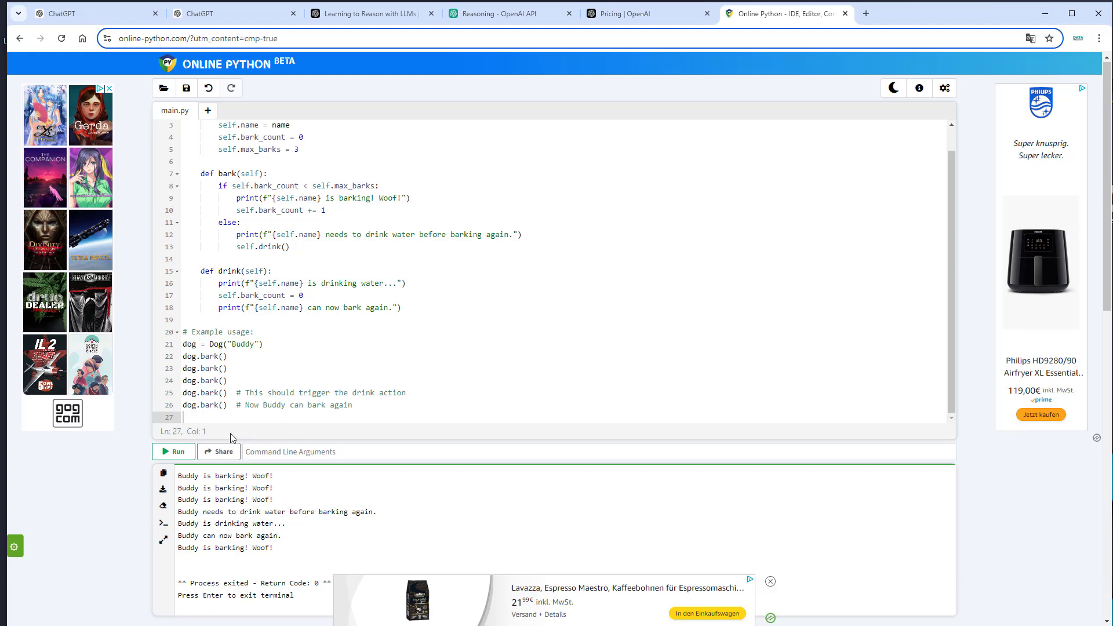
click(223, 18)
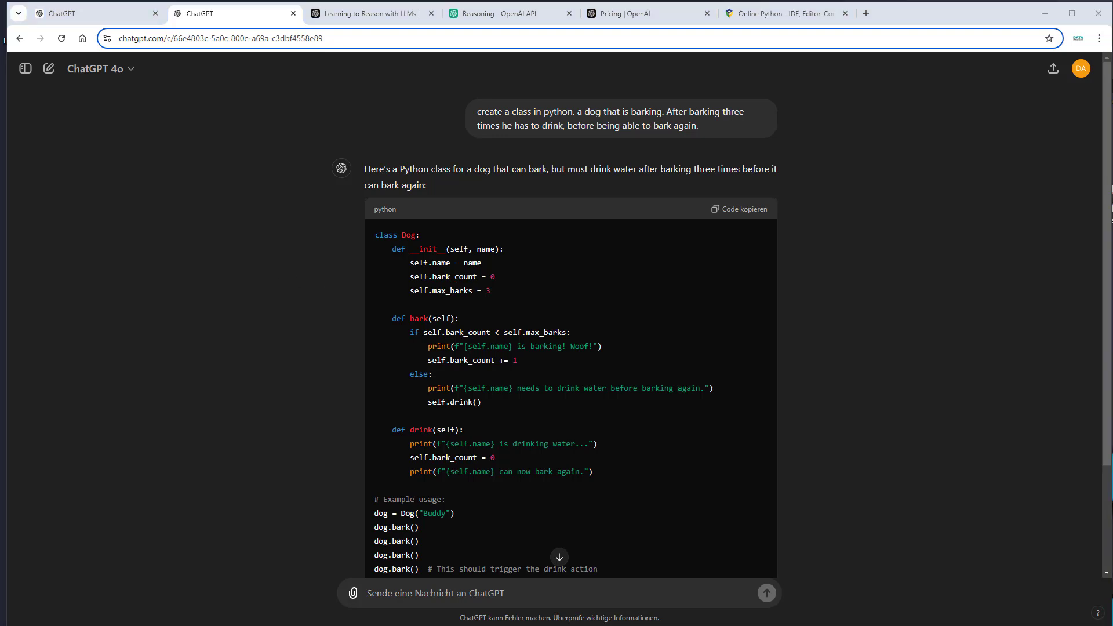
Paste the same barking-dog prompt into the o1-preview chat and send it
key(ctrl+Page_Up)
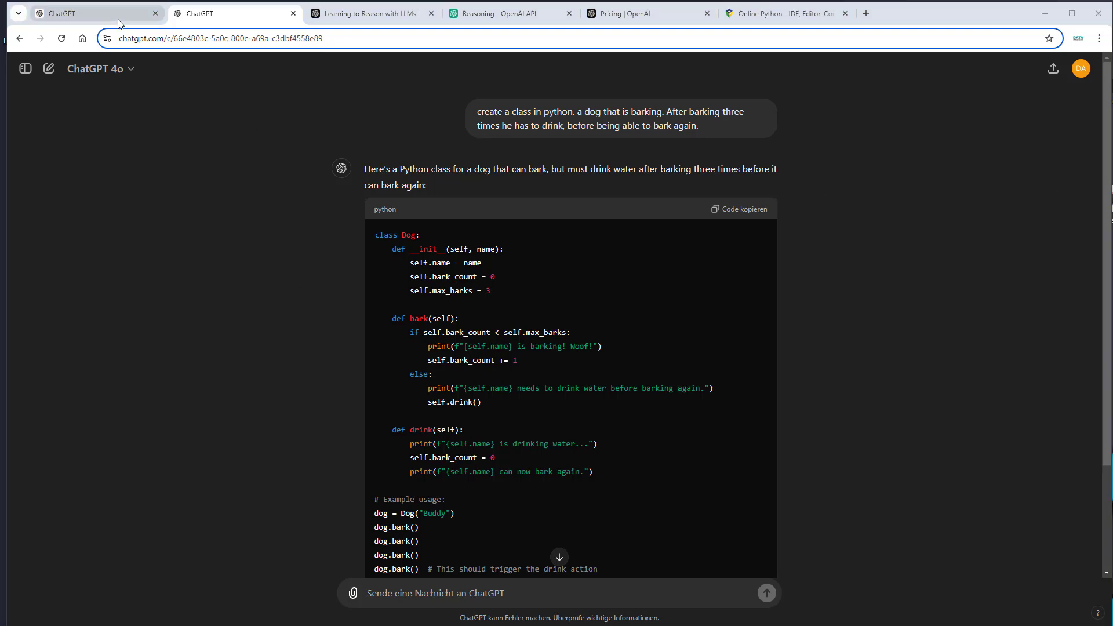
text(create a class in python. a dog that is barking. After barking three times he has to drink, before being able to bark again.)
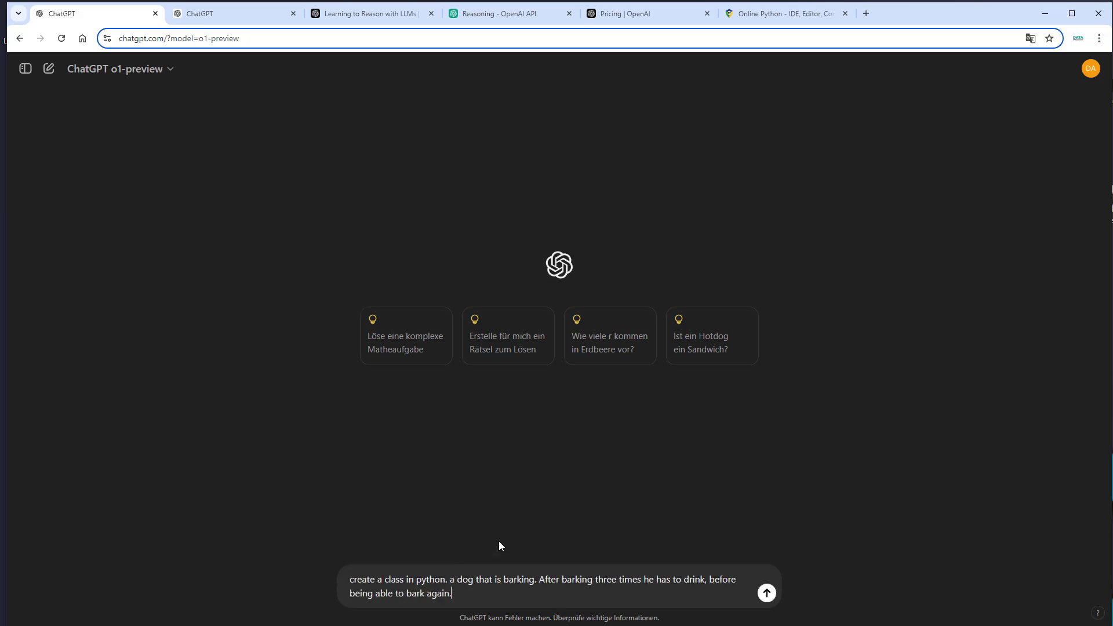
key(Return)
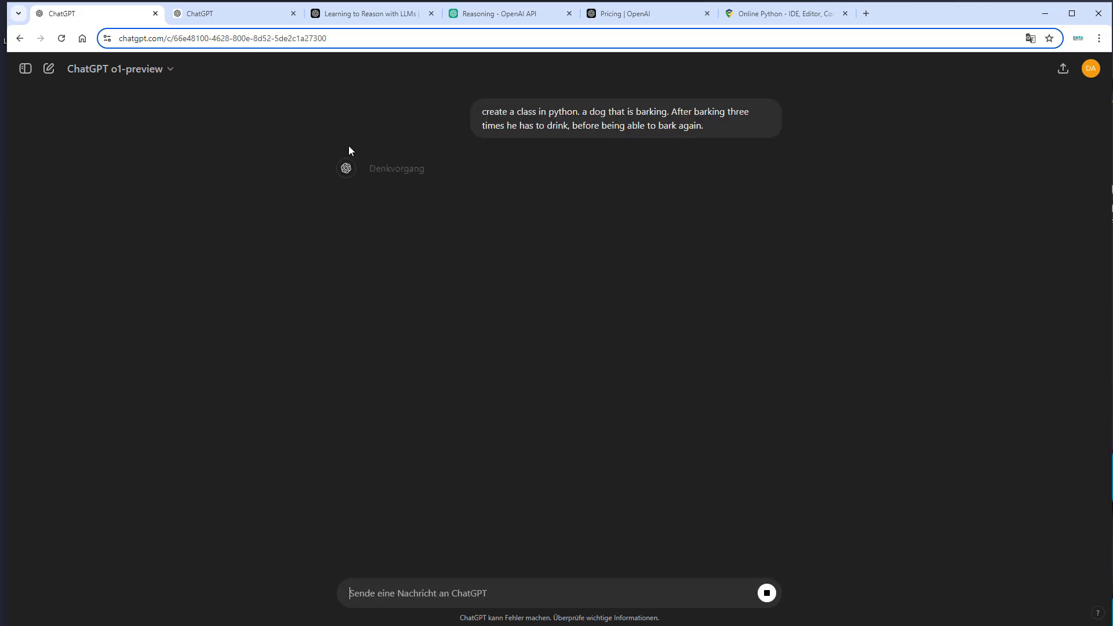
drag(371, 166, 436, 175)
click(405, 123)
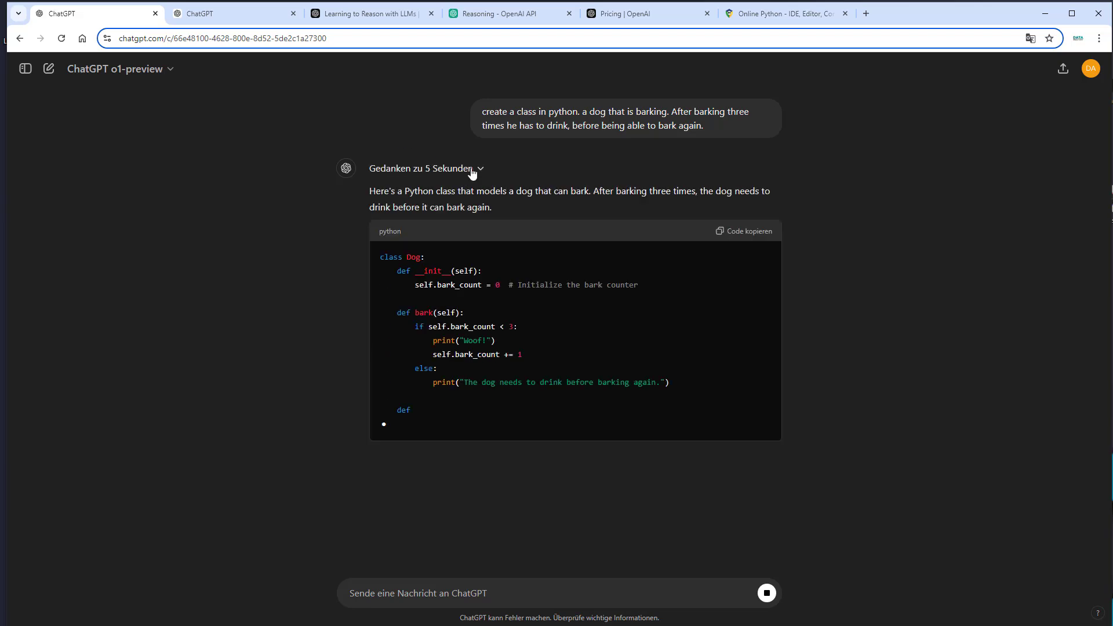
scroll(408, 158, up, 3)
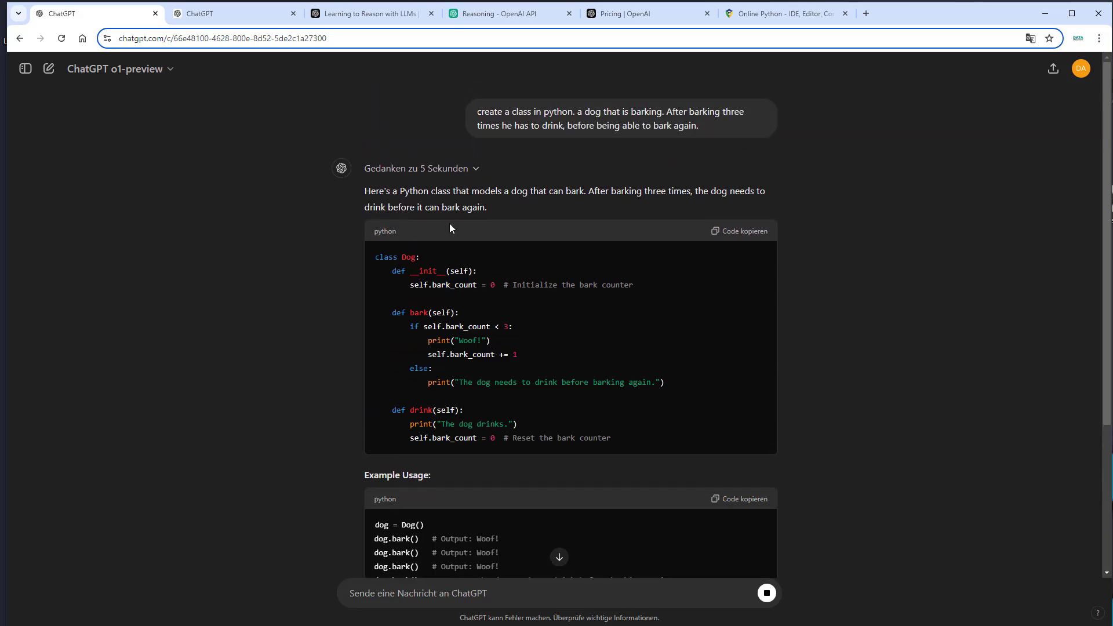
Expand o1-preview's 5-second reasoning summary and highlight its bark counter sentence
click(474, 169)
drag(651, 250, 371, 195)
click(478, 203)
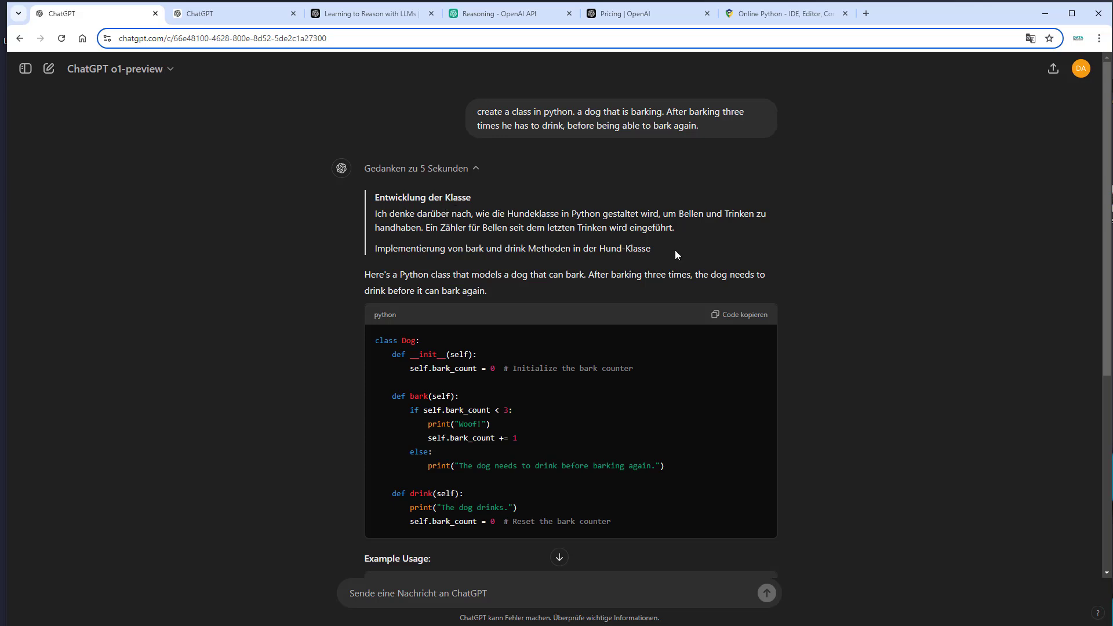
drag(427, 224, 685, 238)
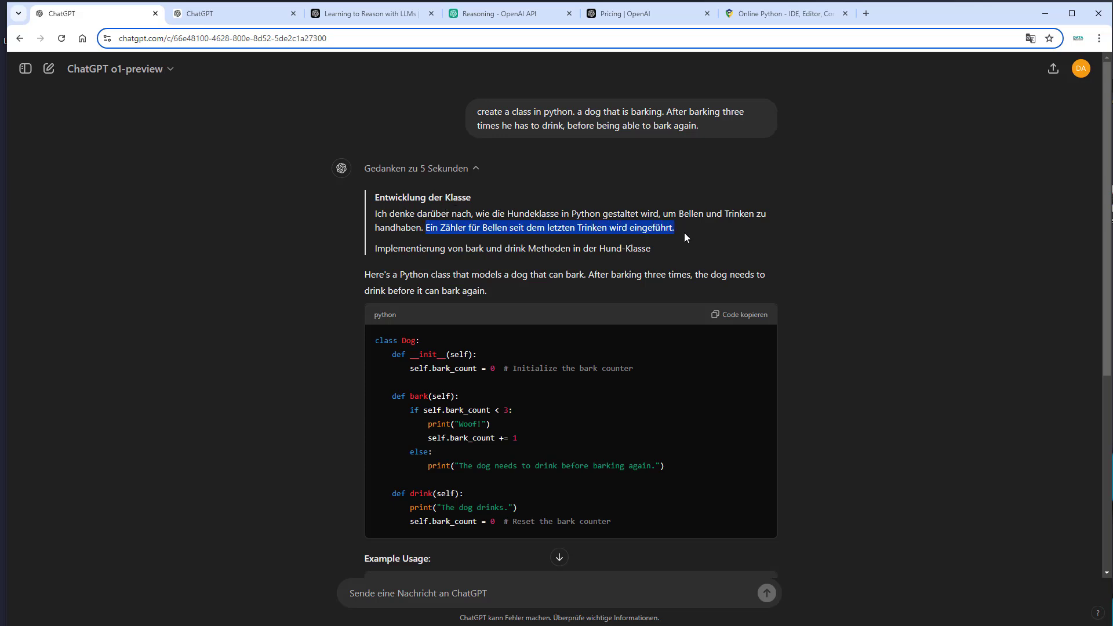
click(686, 237)
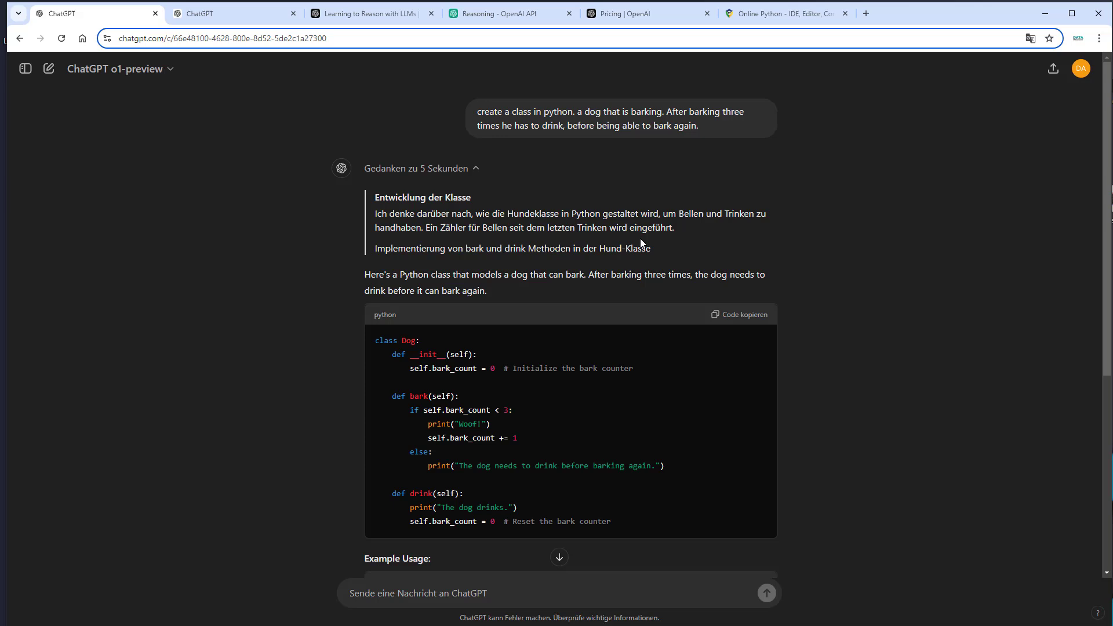
drag(686, 233, 411, 228)
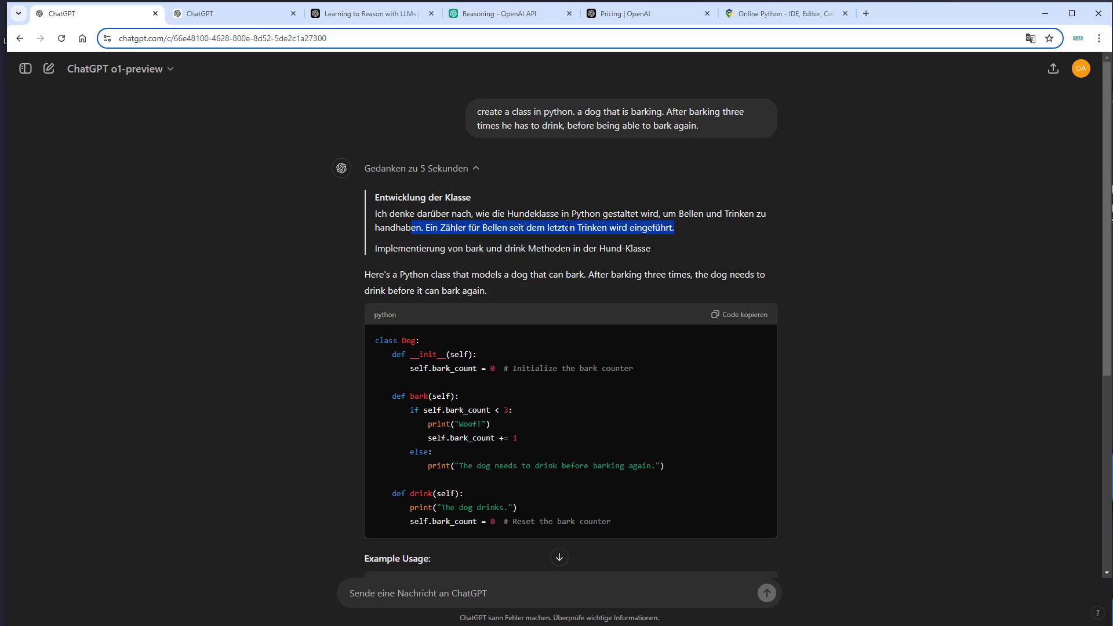
click(652, 238)
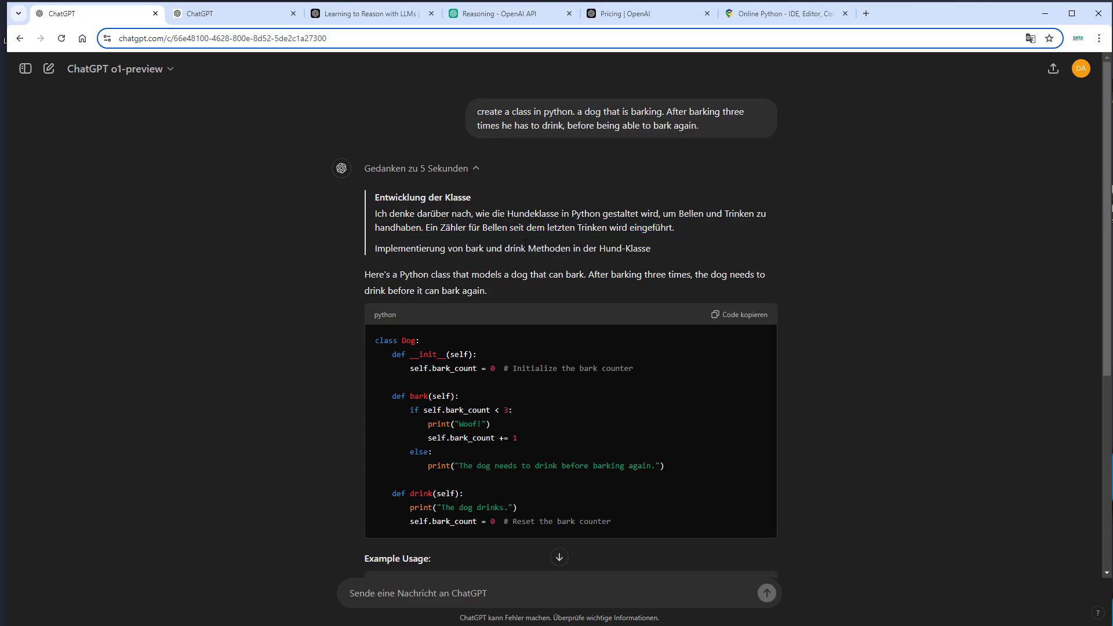
scroll(524, 242, down, 3)
scroll(222, 263, down, 1)
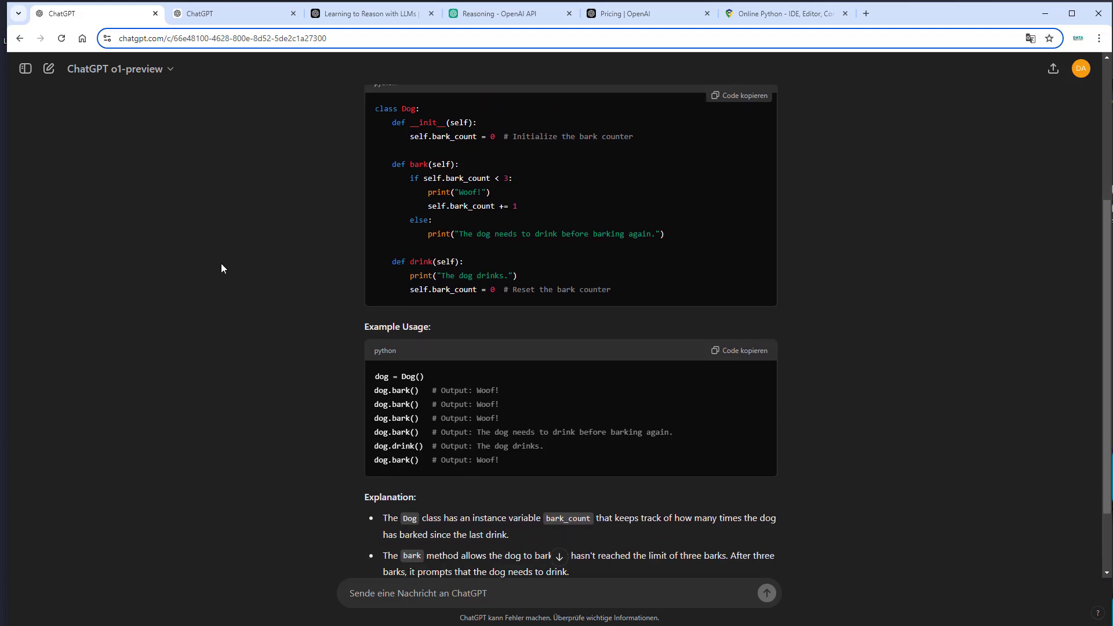
scroll(221, 264, down, 1)
scroll(222, 264, up, 5)
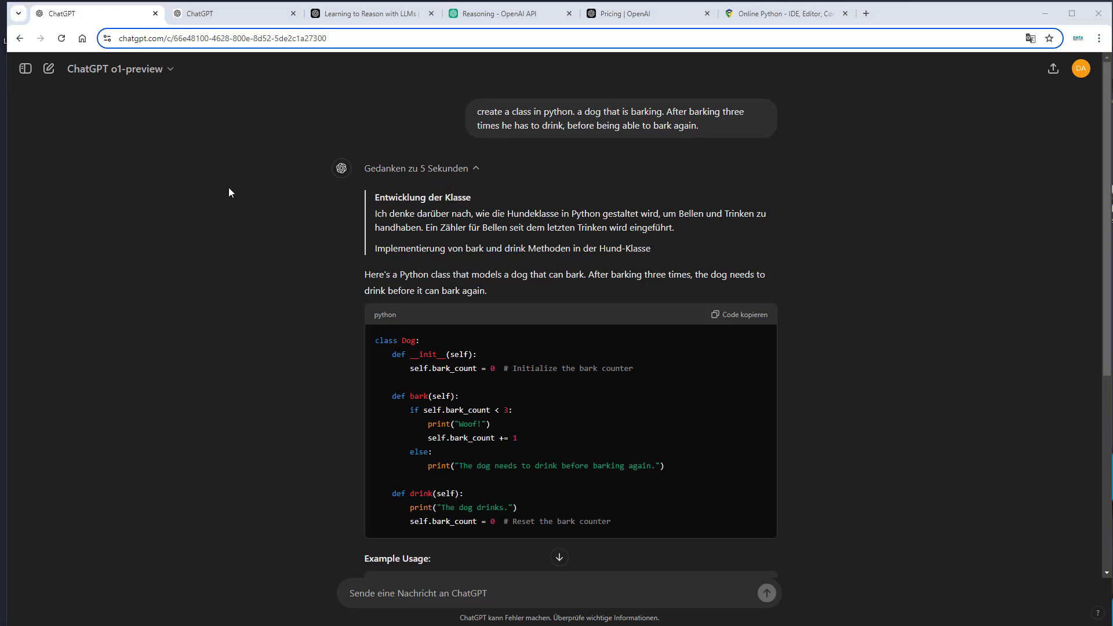
Open and dismiss the model list, leaving the o1-preview Dog class answer visible
click(133, 69)
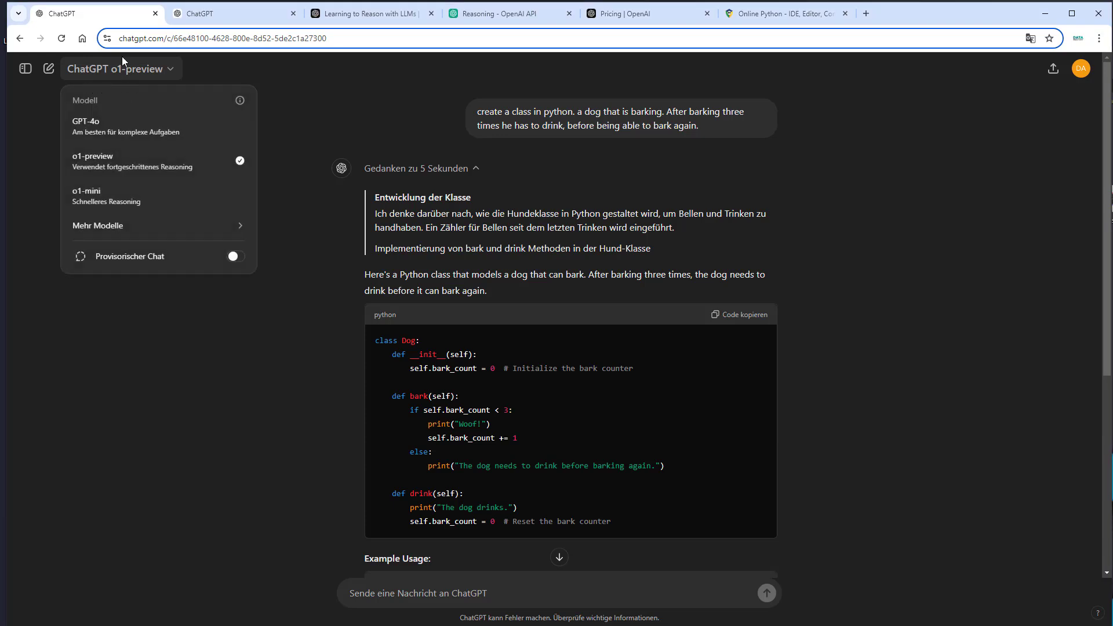
click(312, 124)
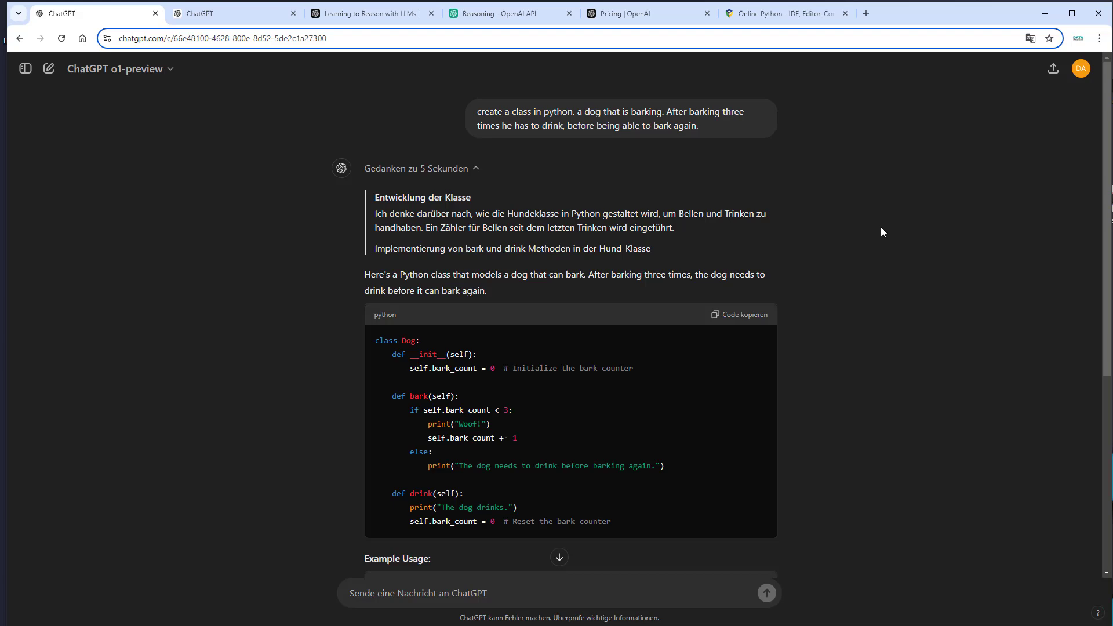
Follow the Reasoning docs' 'tier 5' beta note link to the Rate limits guide
click(502, 14)
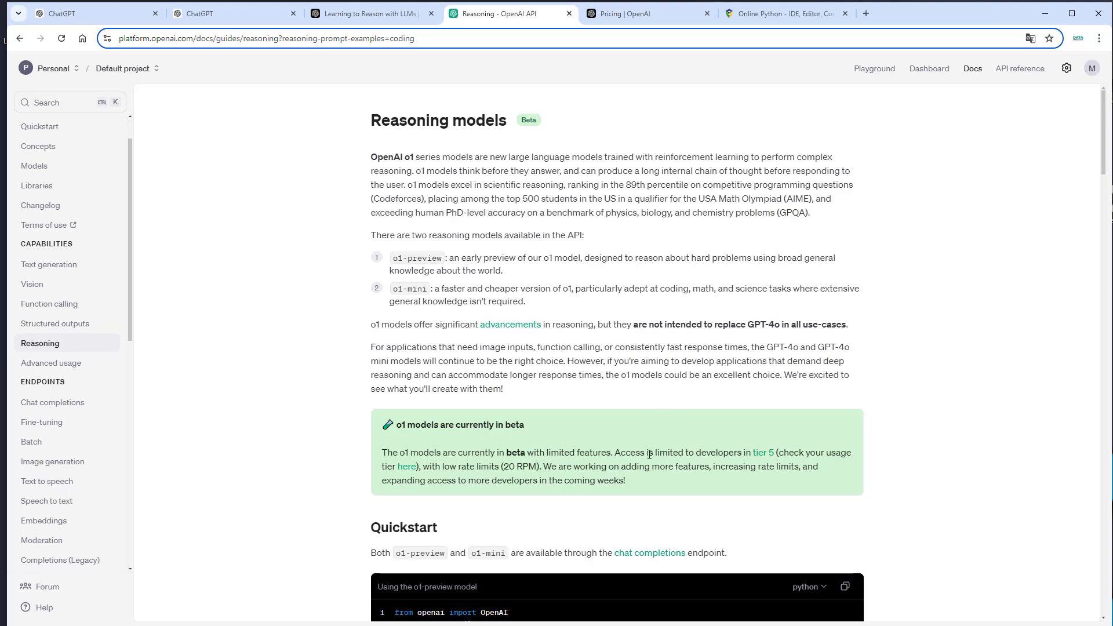
drag(724, 452, 814, 453)
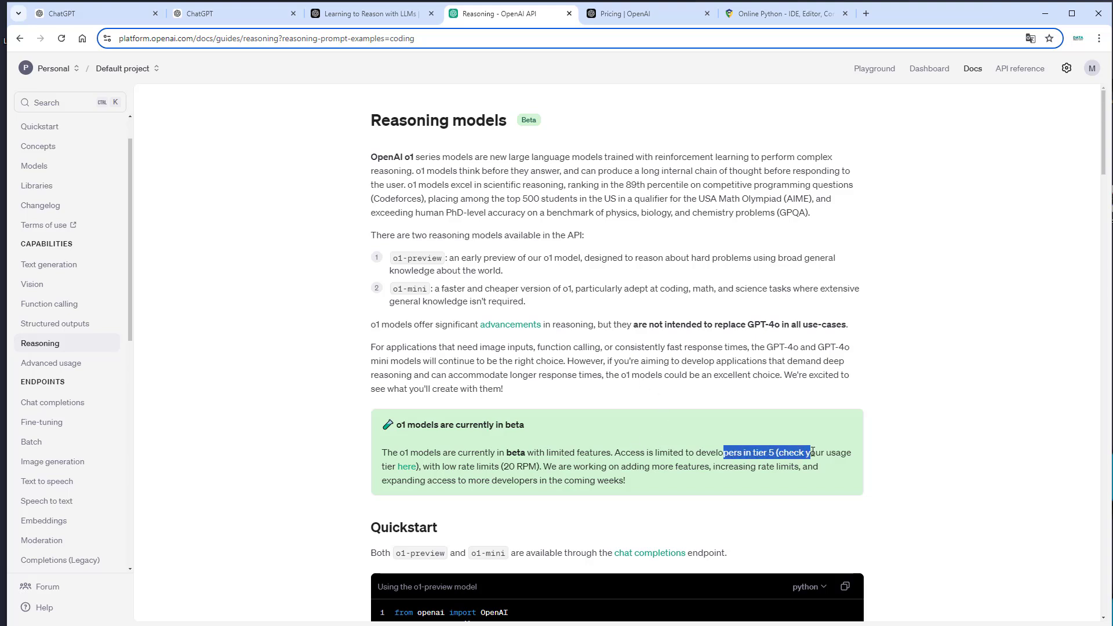
click(762, 463)
click(763, 452)
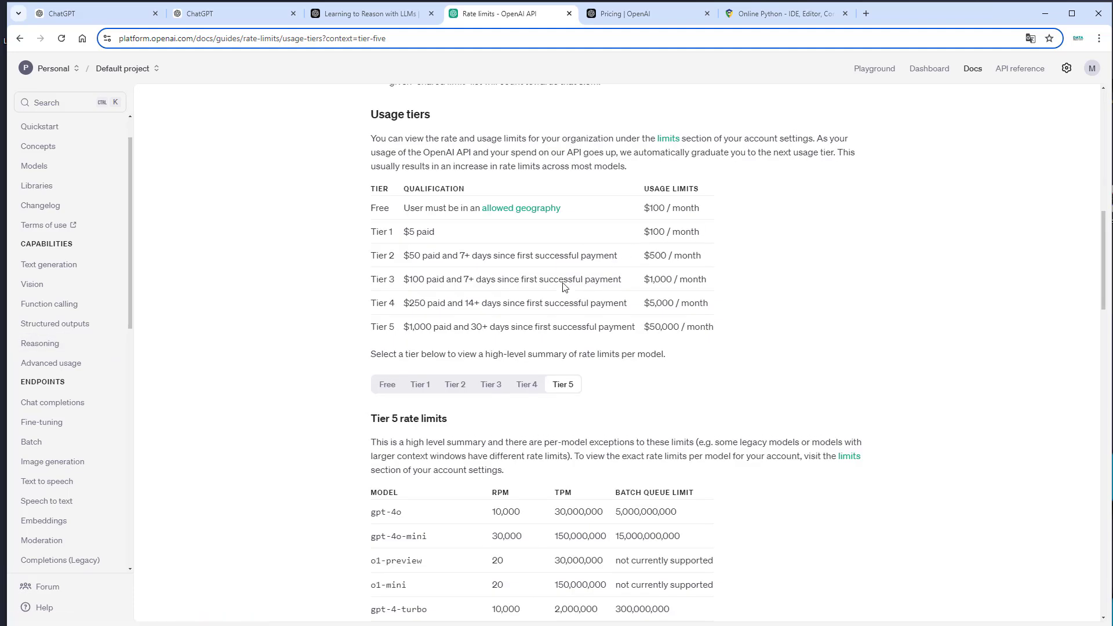
Highlight the Tier 1, Tier 2 and Tier 5 payment qualifications in the Usage tiers table
scroll(566, 281, up, 2)
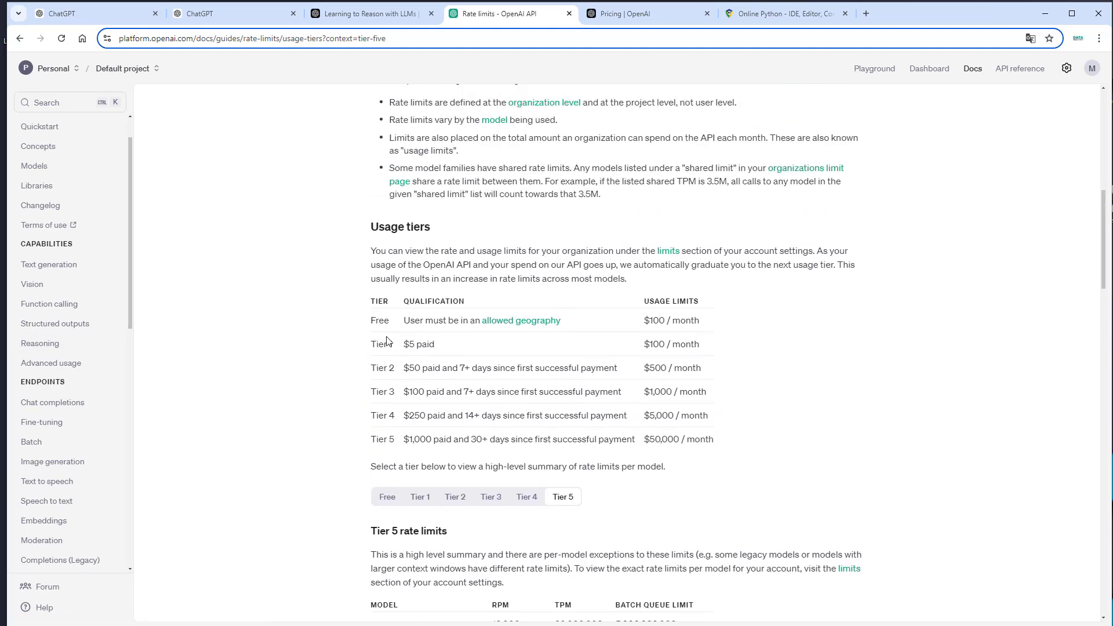
drag(401, 350, 430, 343)
click(480, 350)
drag(383, 367, 496, 369)
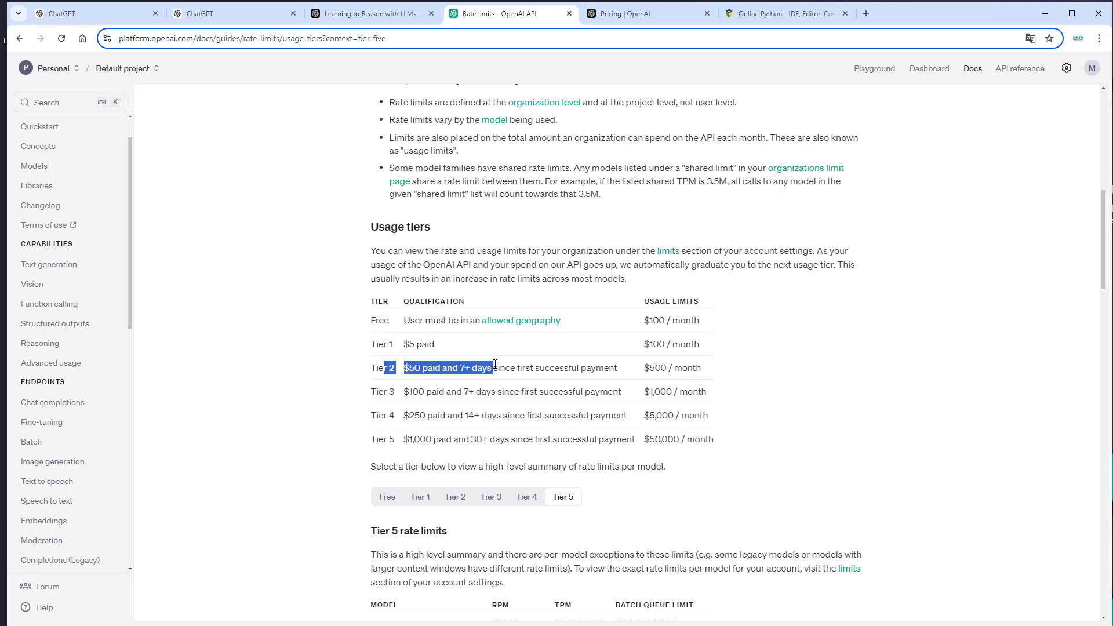
click(415, 376)
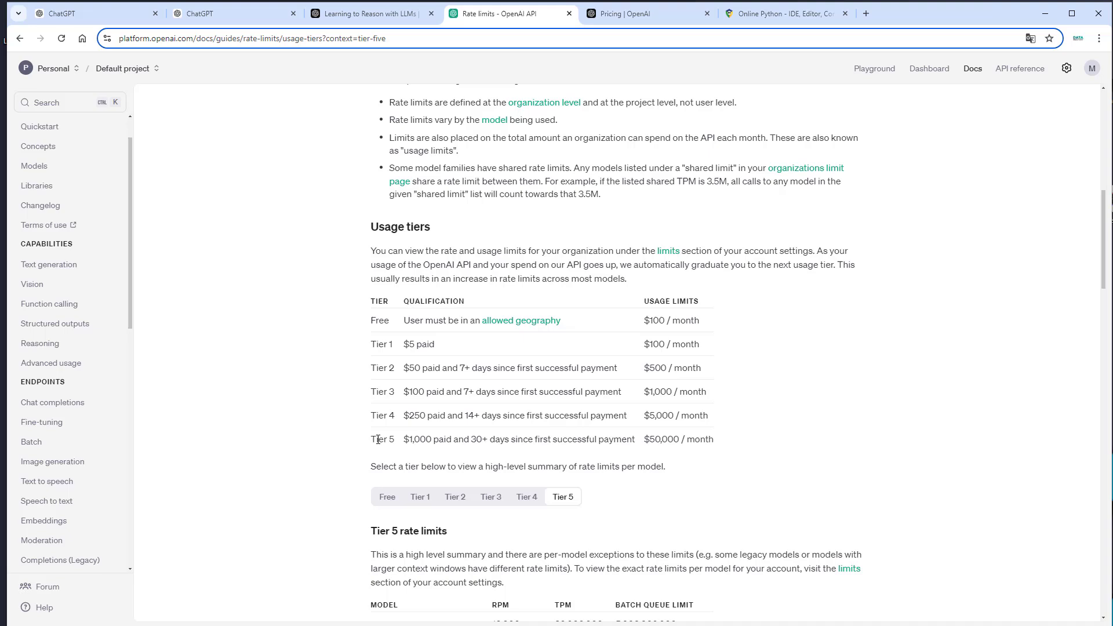
drag(385, 439, 492, 438)
click(409, 440)
drag(406, 439, 551, 440)
click(458, 438)
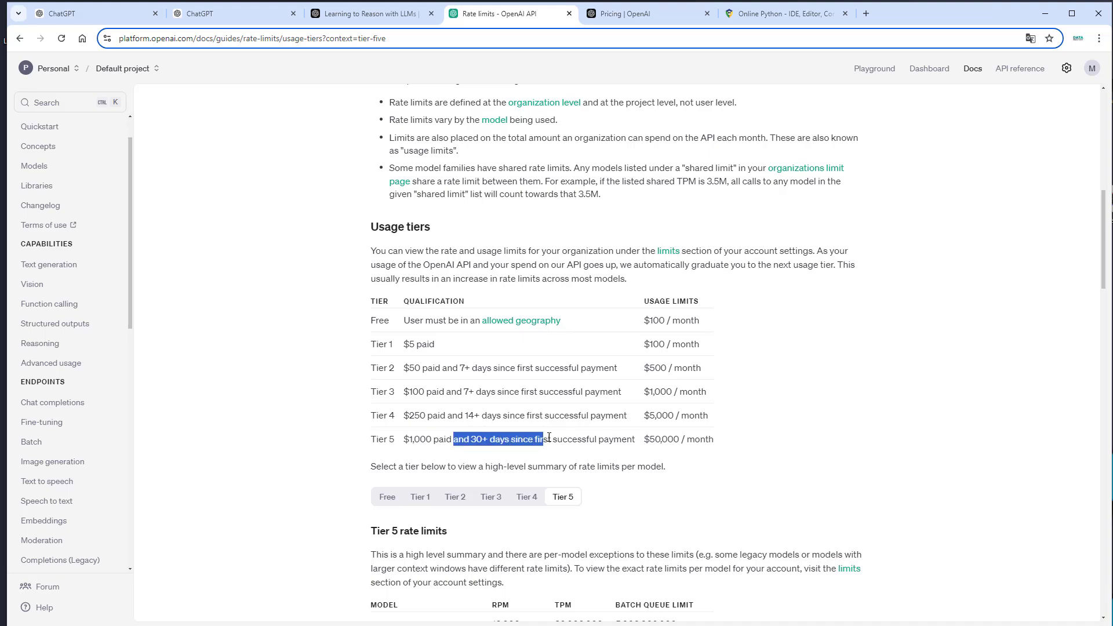
click(582, 451)
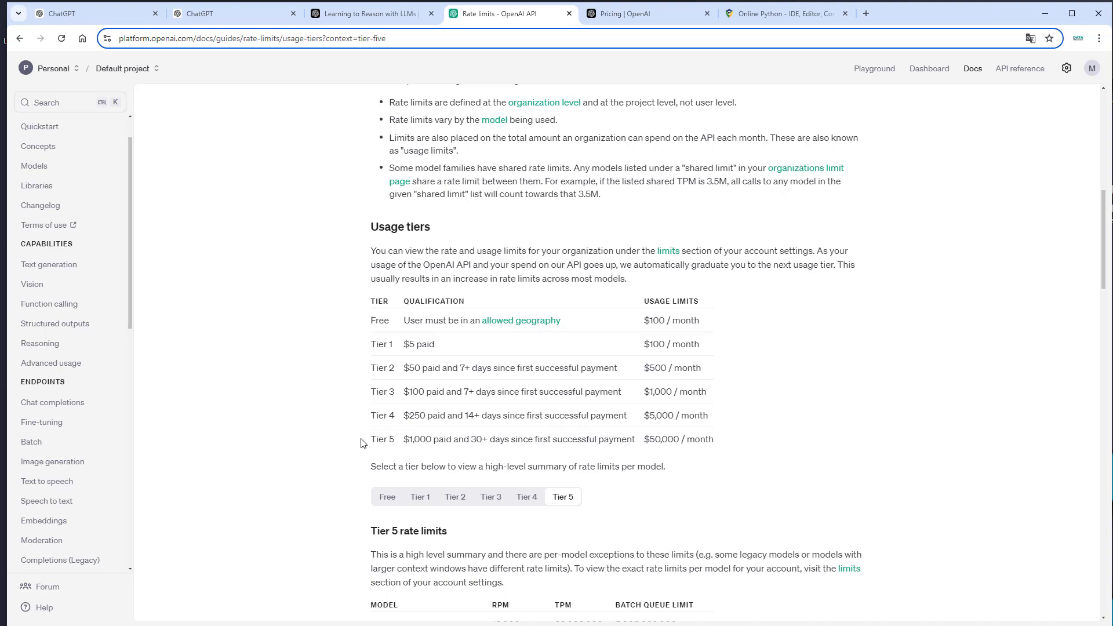
drag(364, 442, 413, 438)
click(413, 437)
On the API pricing page, highlight the o1-preview input price of $15.00 per 1M tokens
click(616, 16)
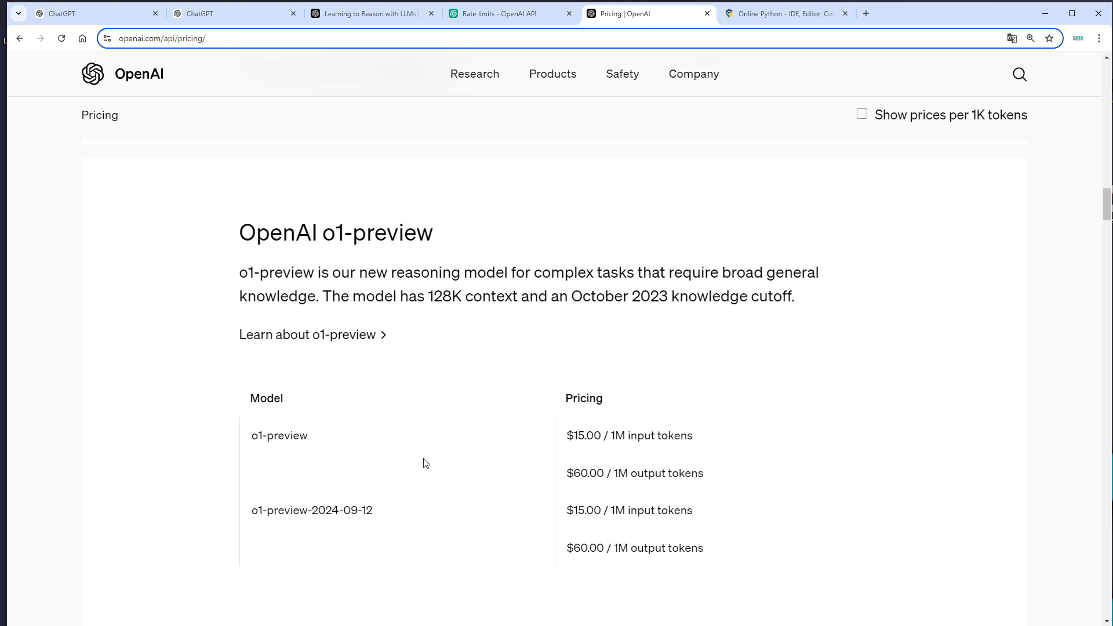
drag(566, 436, 535, 482)
click(669, 404)
scroll(670, 404, down, 4)
Highlight GPT-4o's prices: $5.00 input and $15.00 output per 1M tokens
scroll(667, 404, up, 12)
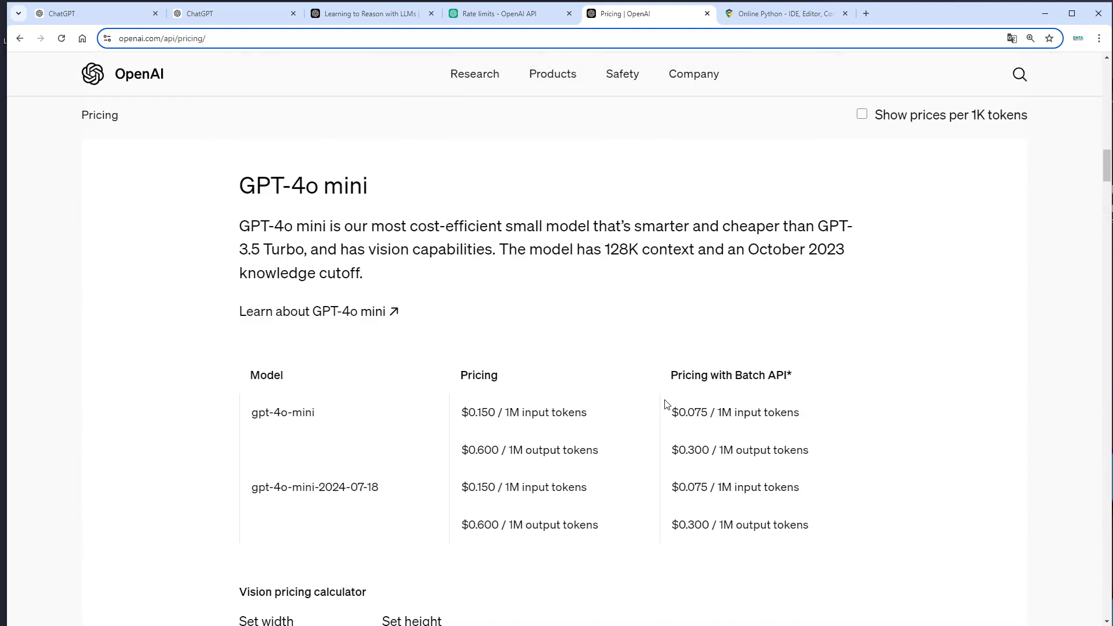
scroll(392, 397, up, 12)
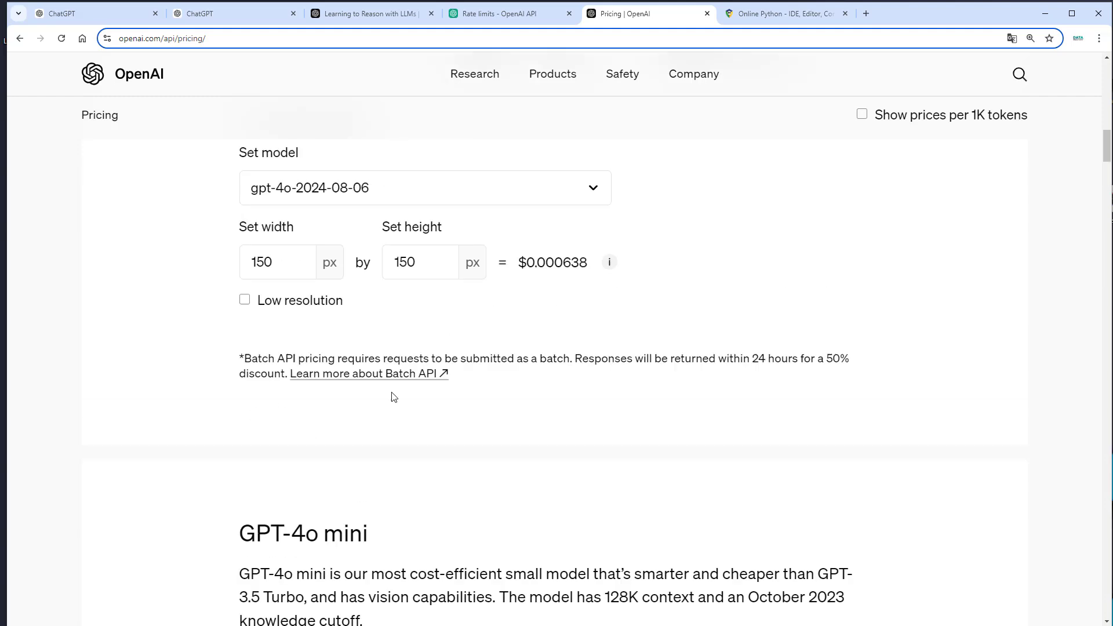
drag(461, 336, 607, 339)
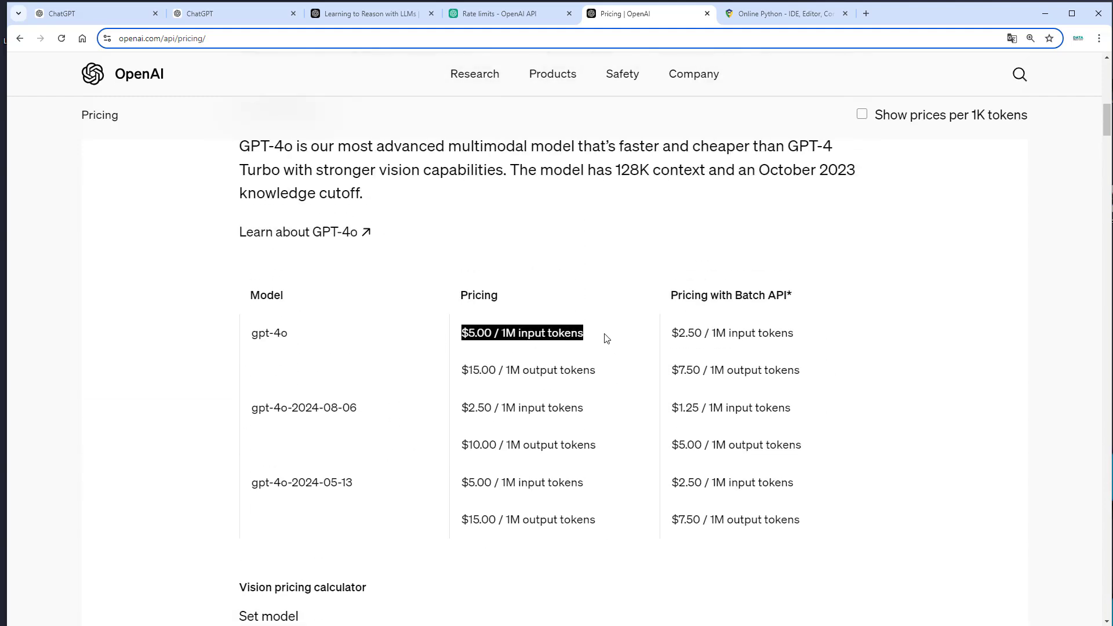
drag(465, 368, 616, 378)
click(607, 371)
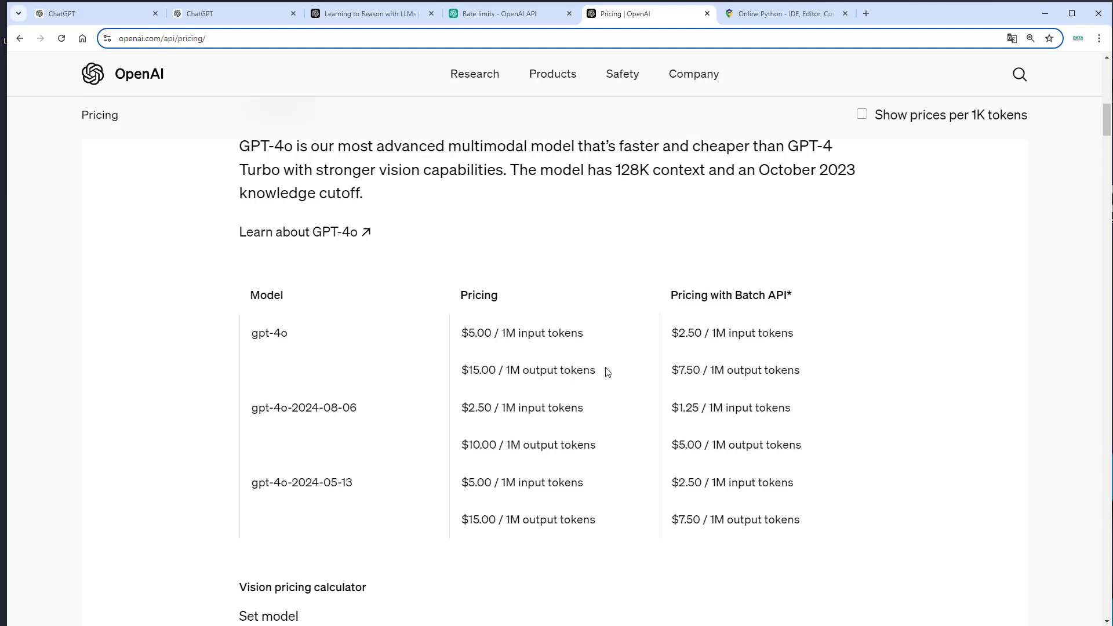
Highlight GPT-4o mini's prices: $0.150 input and $0.600 output per 1M tokens
scroll(607, 372, down, 10)
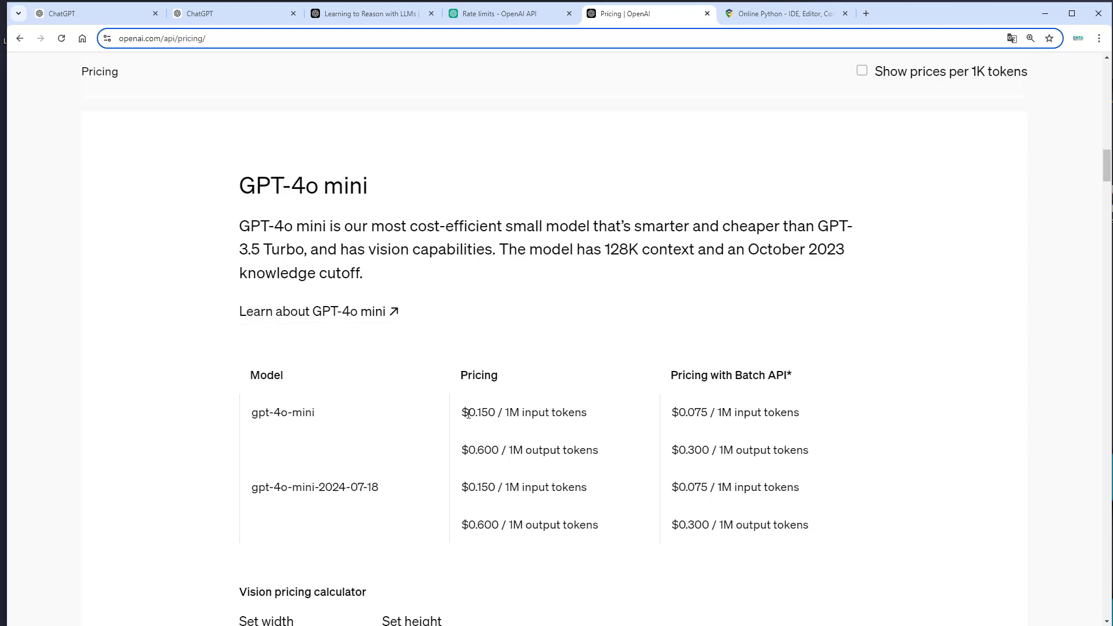
drag(464, 414, 588, 415)
click(605, 419)
drag(461, 453, 534, 430)
Highlight o1-mini's $12.00 per 1M output token price
scroll(534, 432, down, 10)
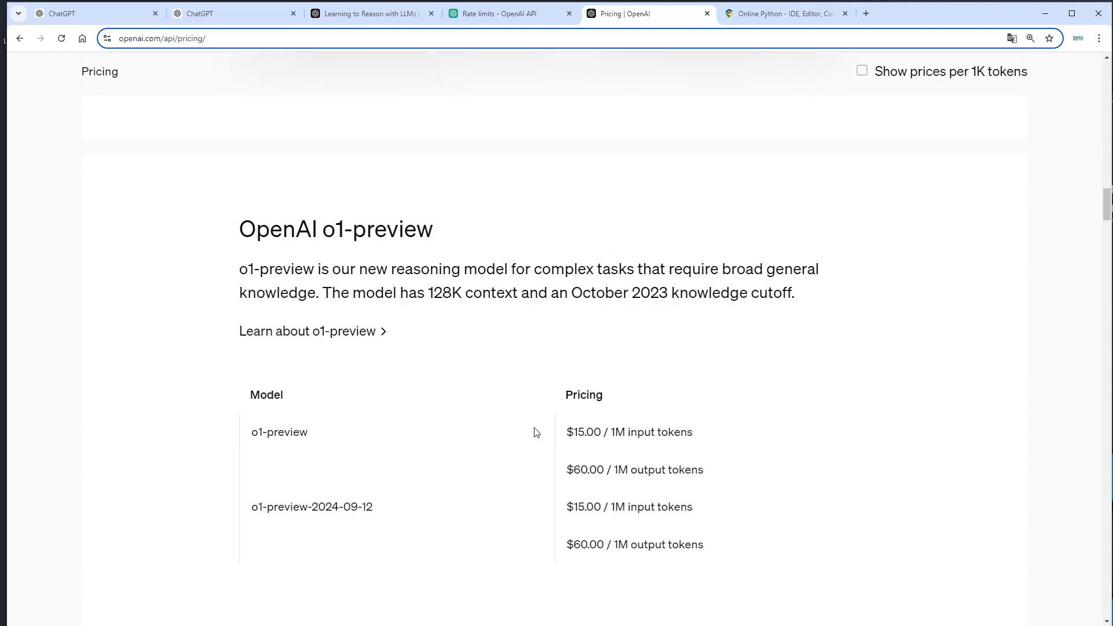
scroll(535, 431, down, 8)
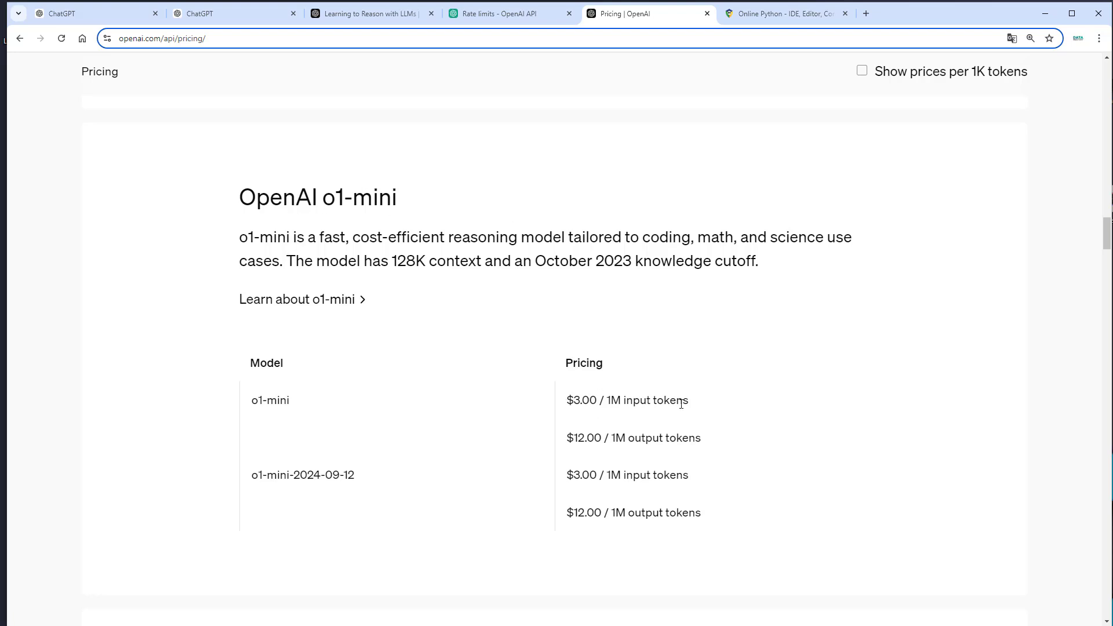
triple_click(627, 440)
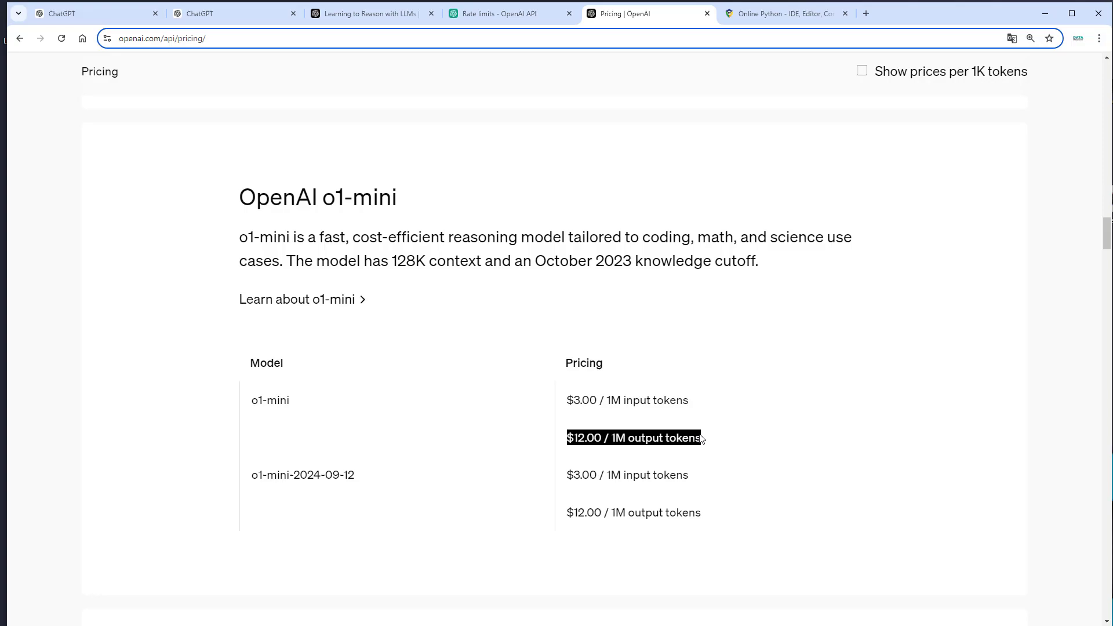